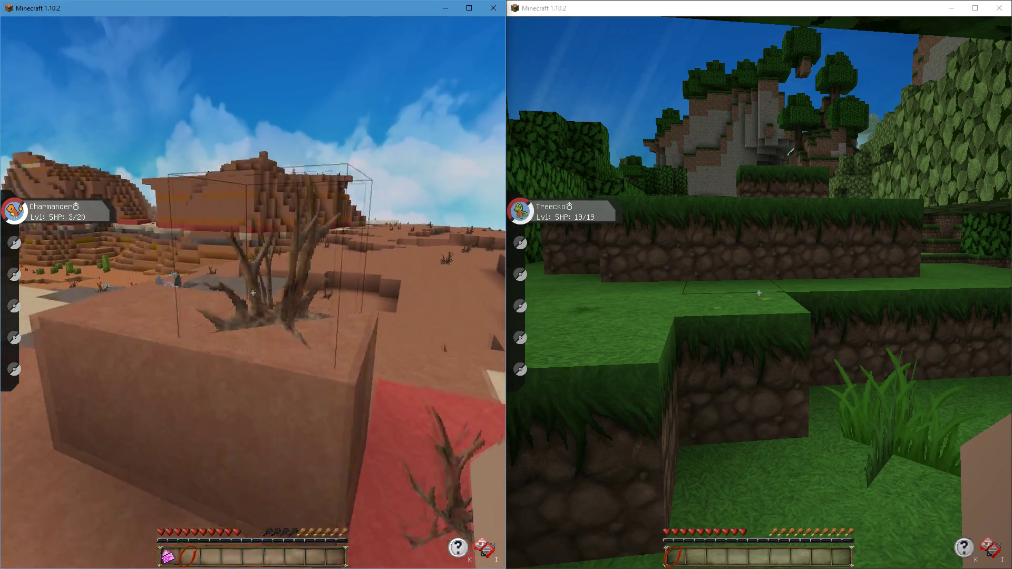
- Walk the left player past the dead bush, over red sand and grey stone to the mesa arch
key("w")
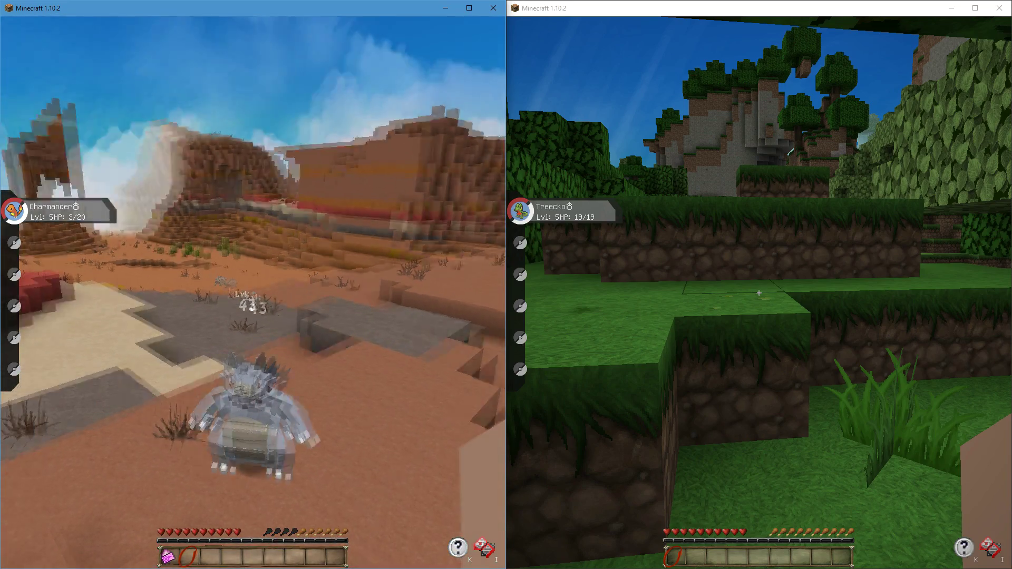
key("w")
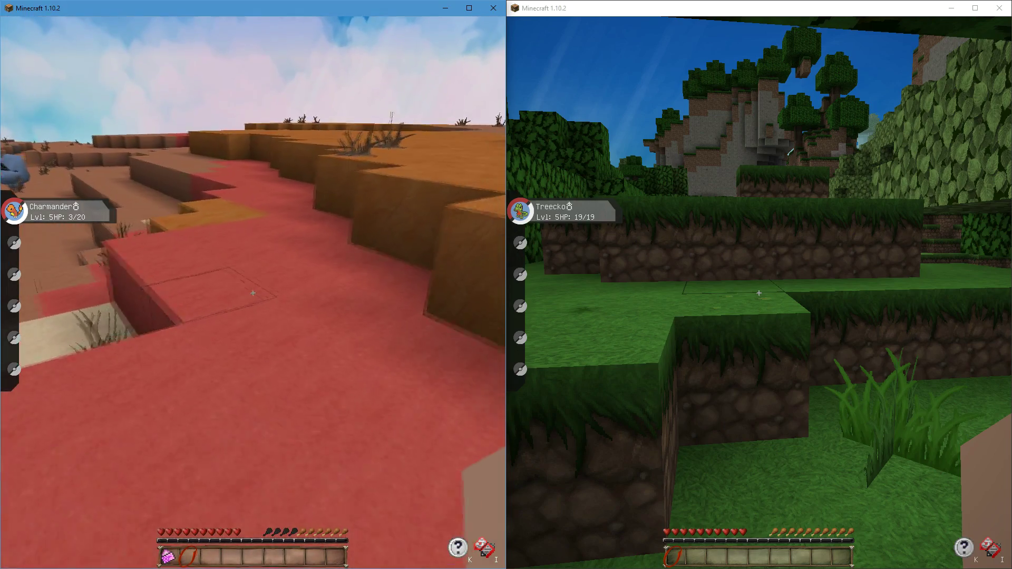
key("w")
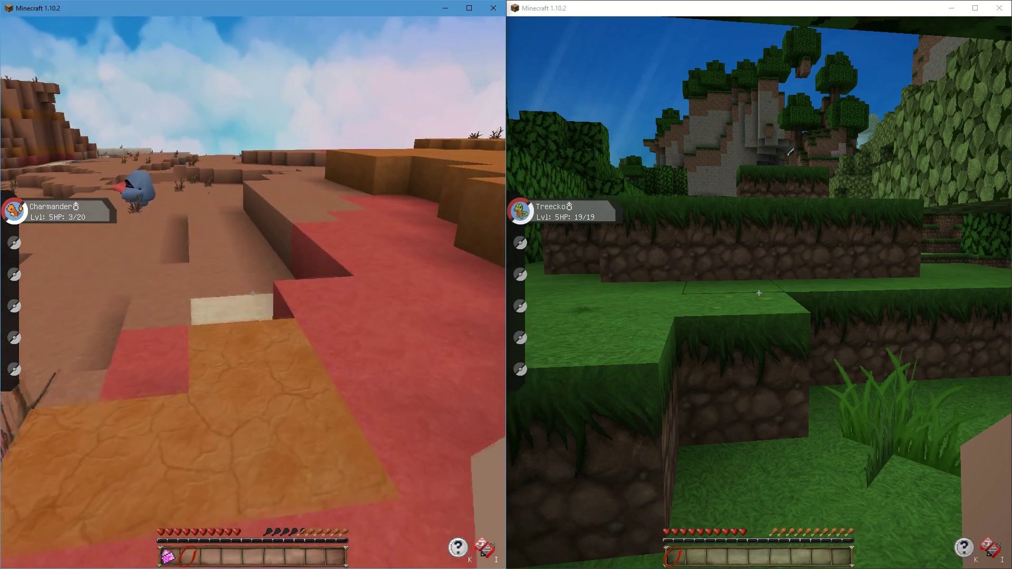
key("w")
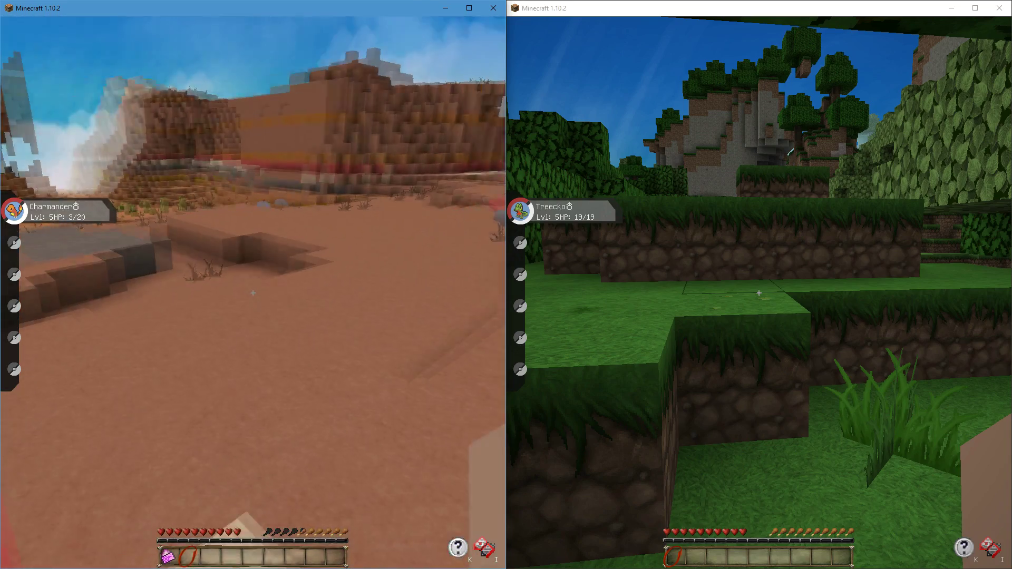
key("w")
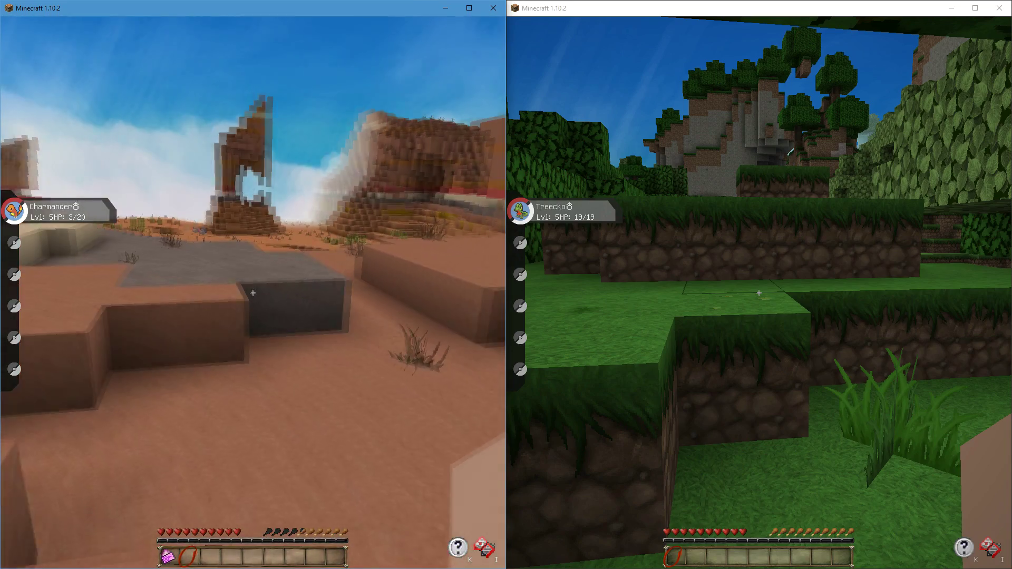
key("w")
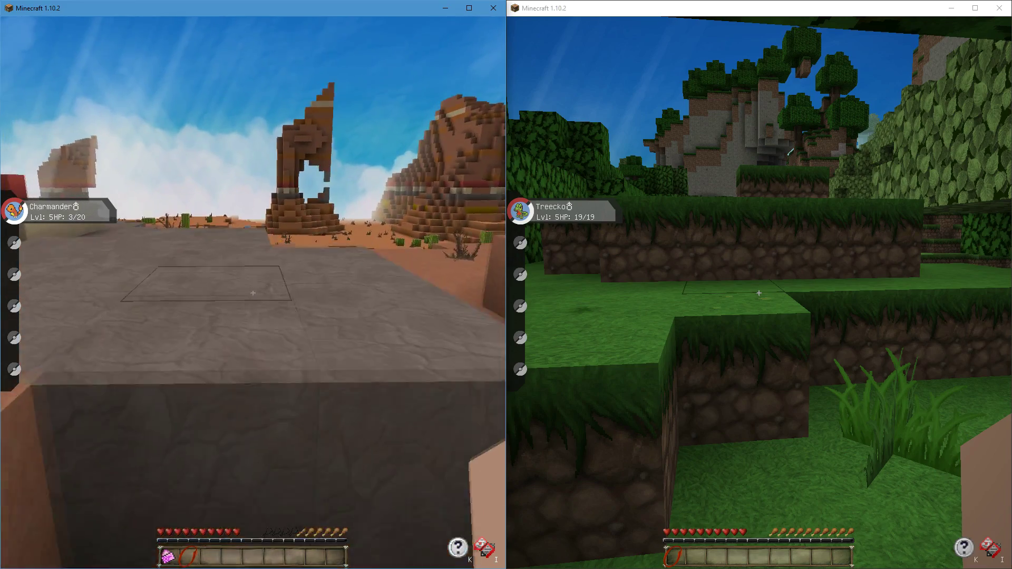
key("w")
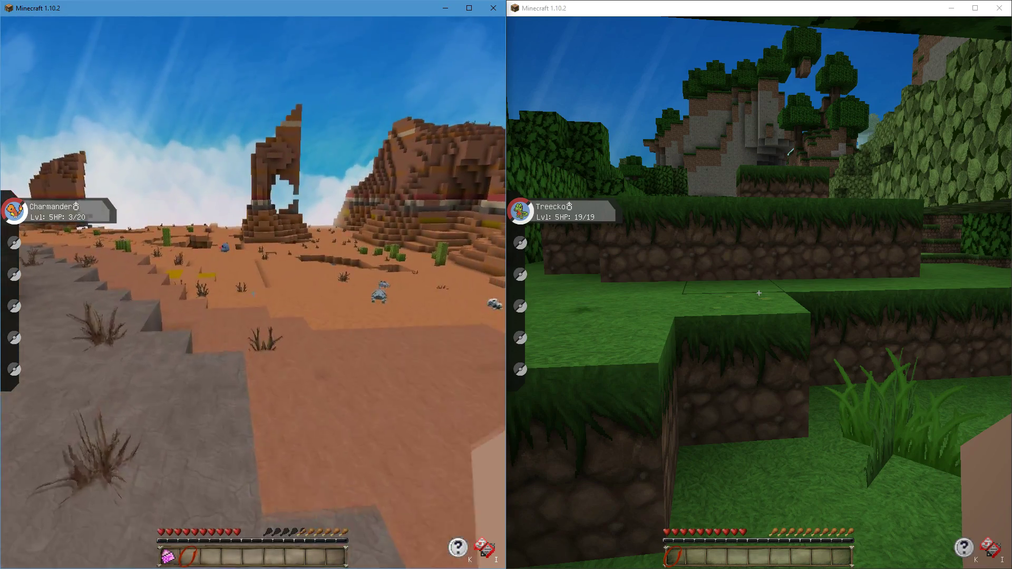
key("w")
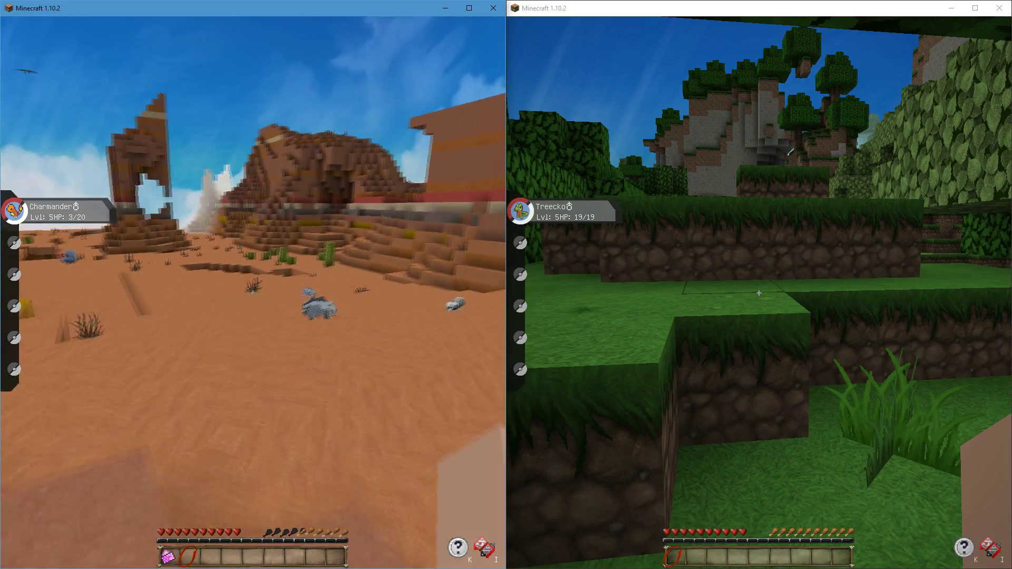
key("w")
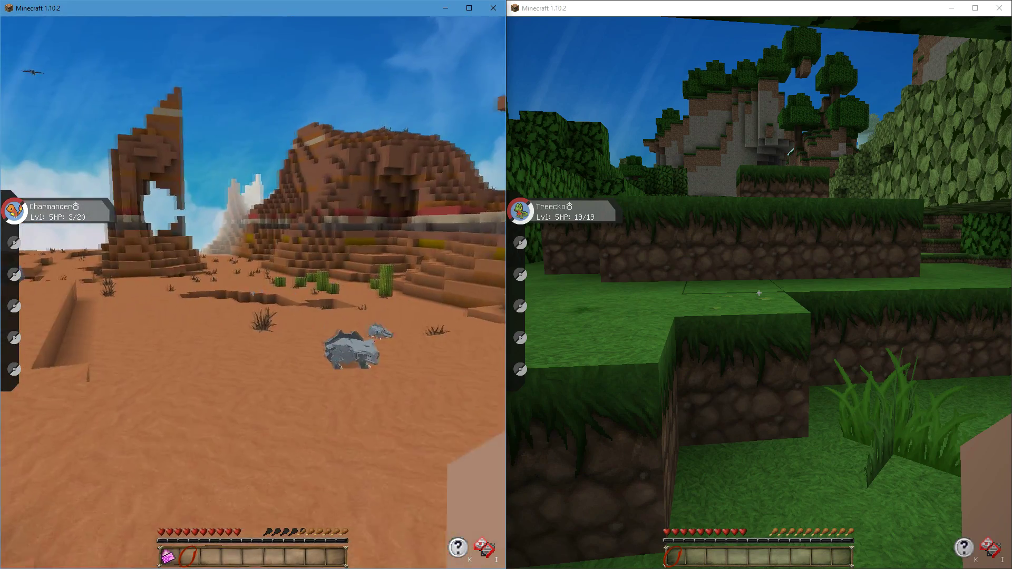
- Continue past the arch along the sand ridge toward the large mesa and cactus
key("w")
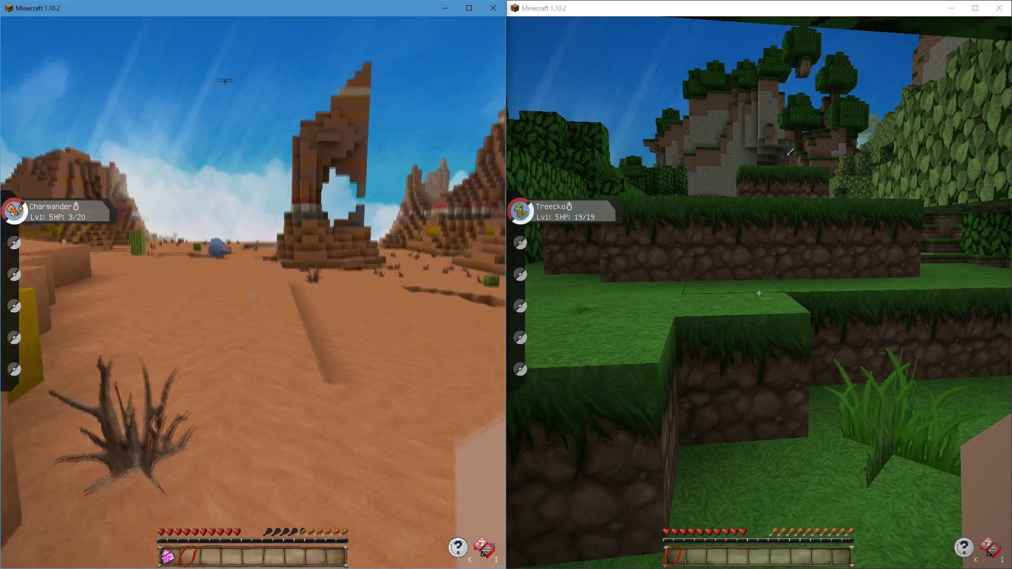
key("w")
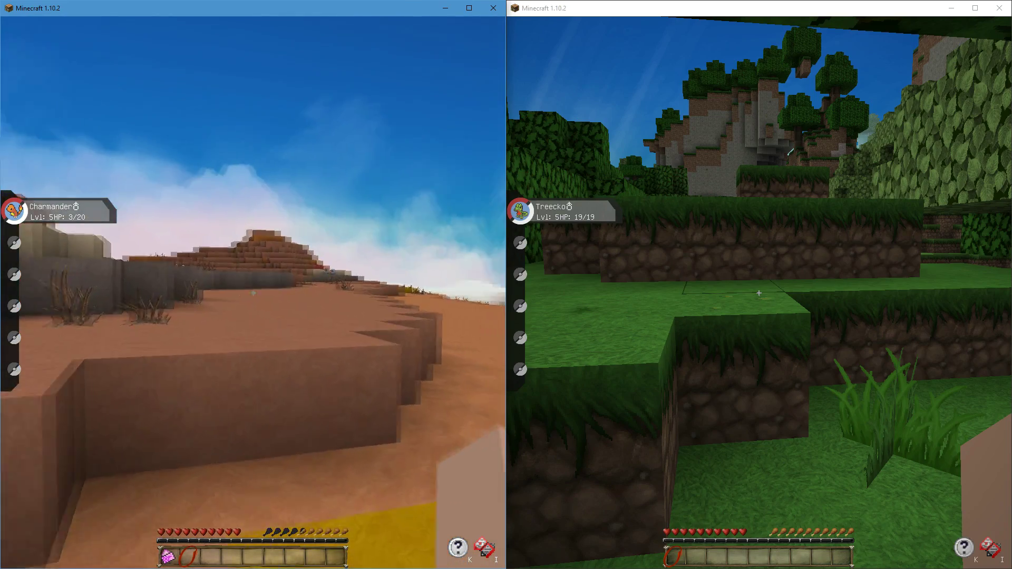
key("w")
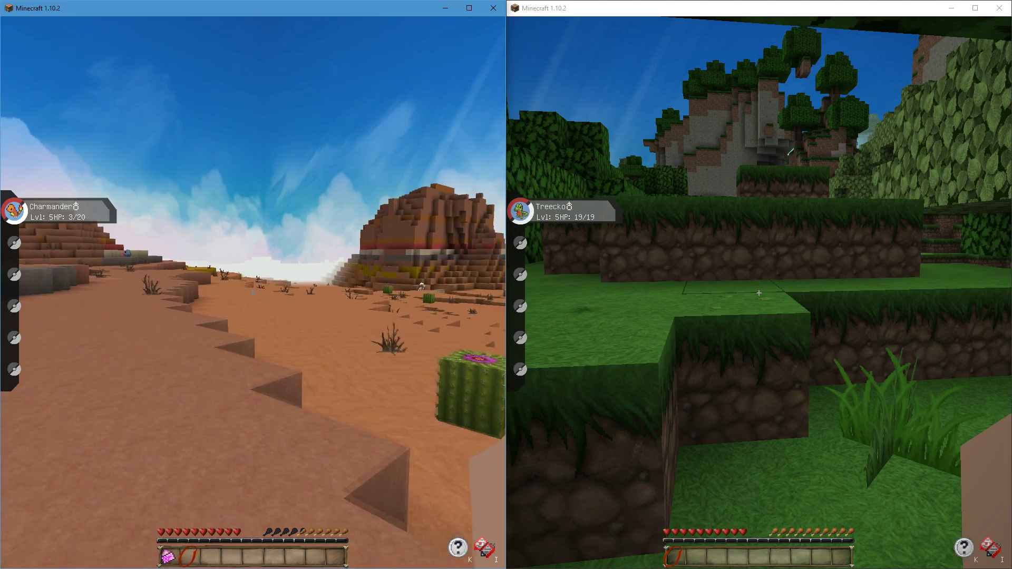
key("w")
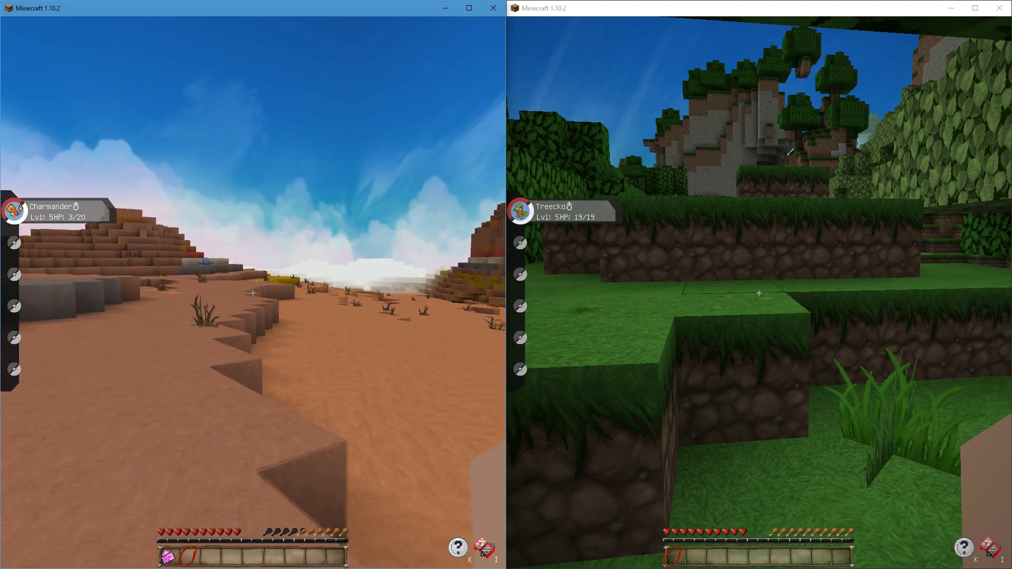
key("w")
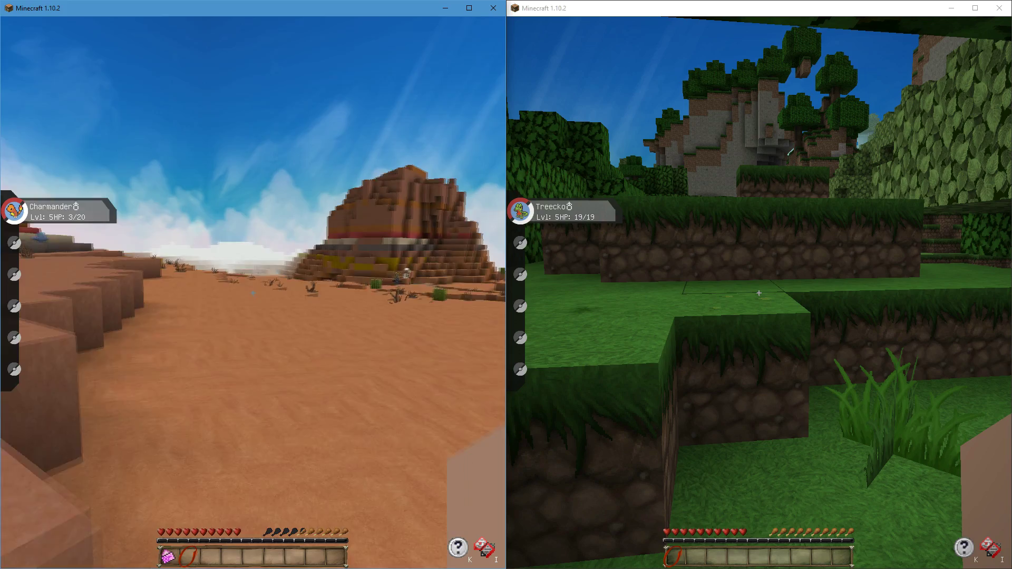
key("w")
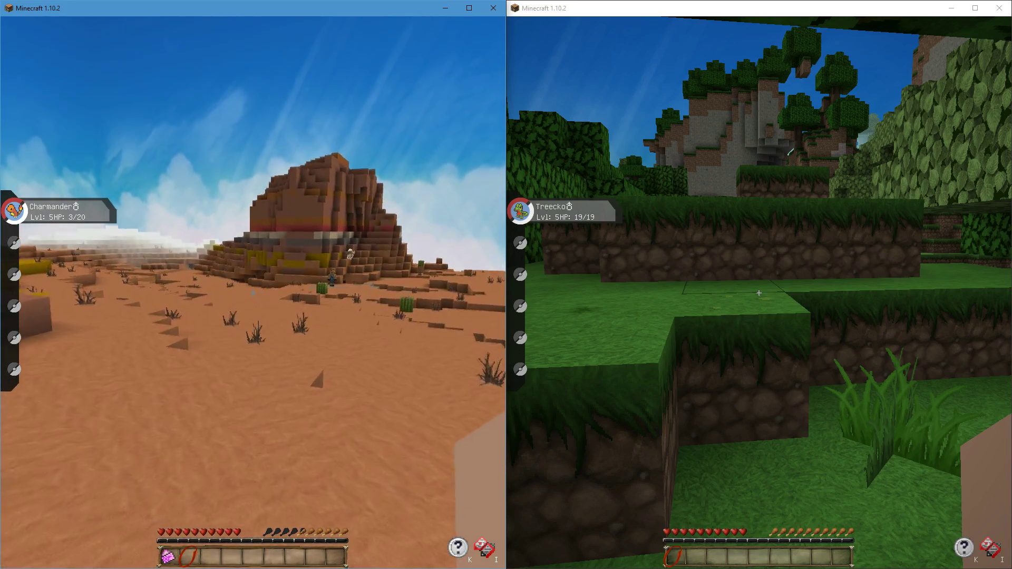
key("w")
key("w")
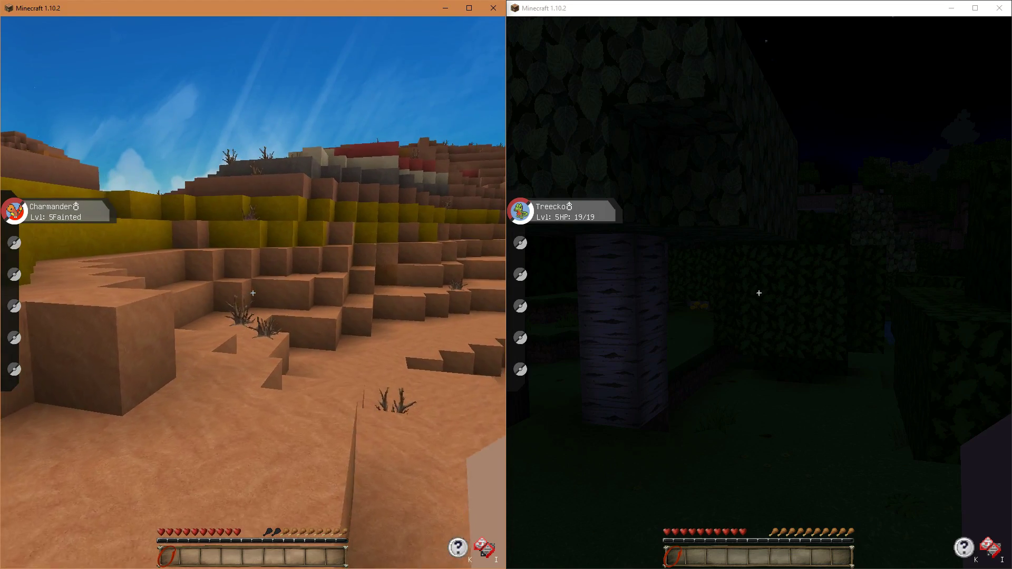
- Walk the left player up the terracotta steps and across the red terracotta into open desert
key("w")
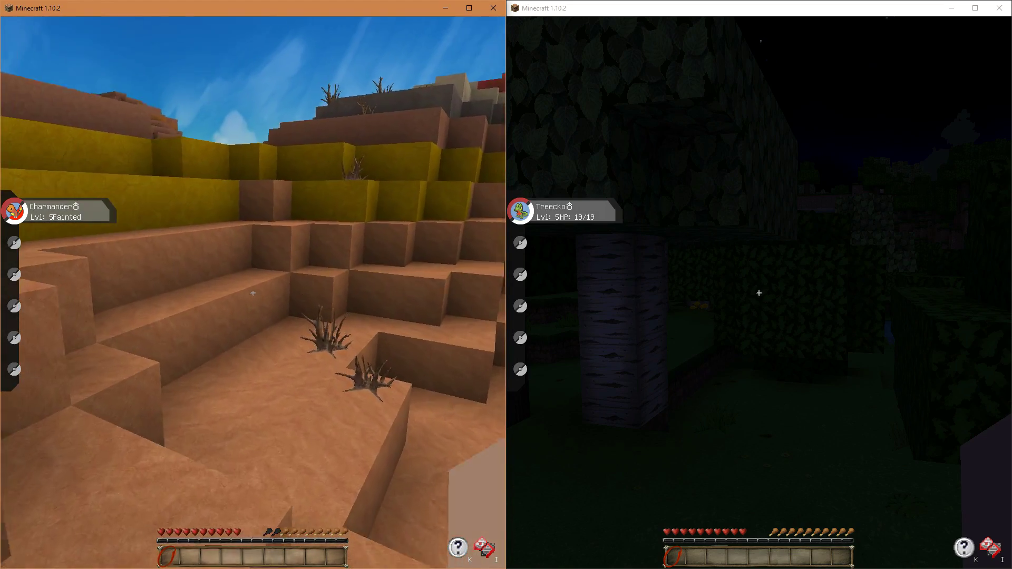
key("w")
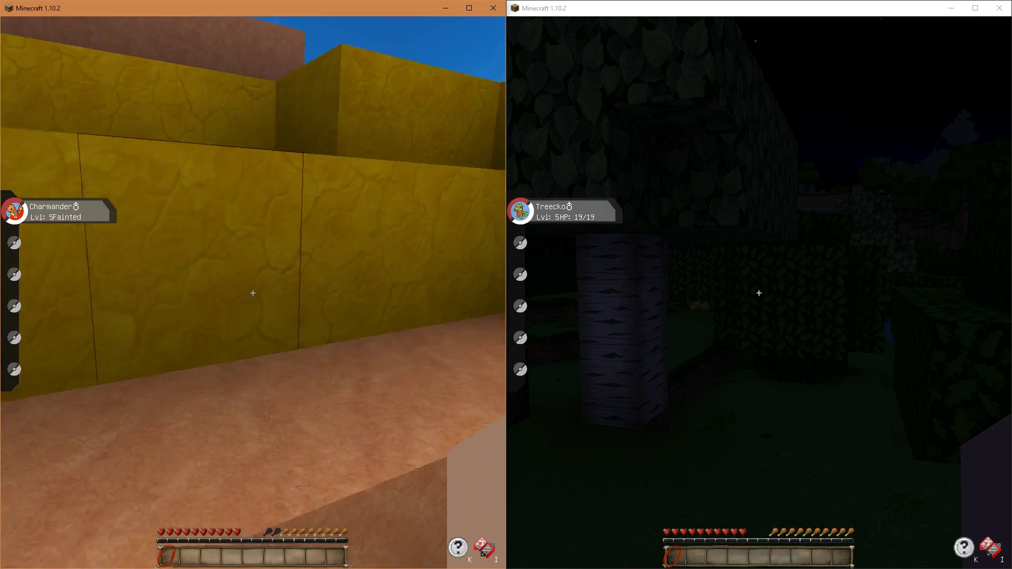
key("w")
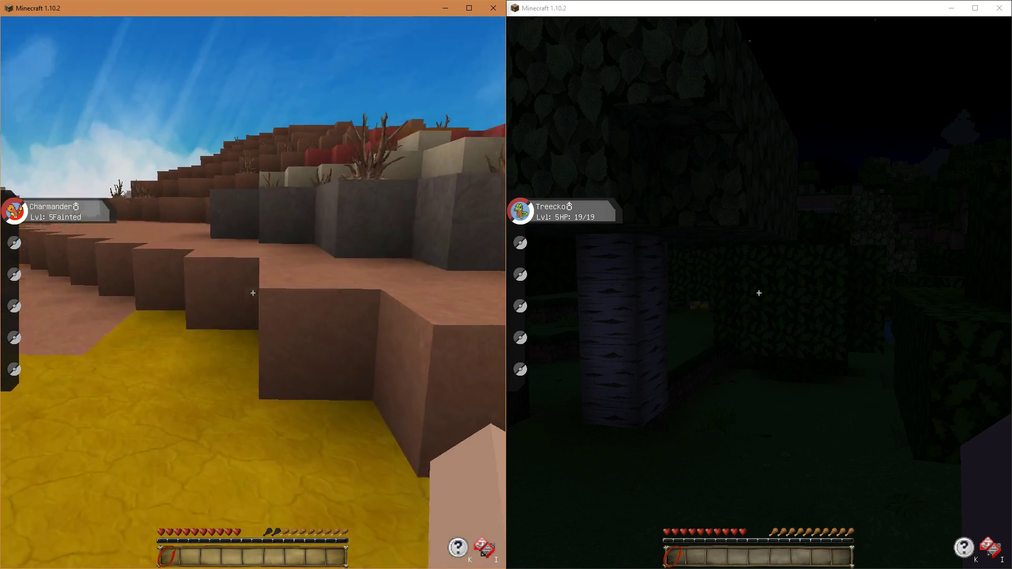
key("w")
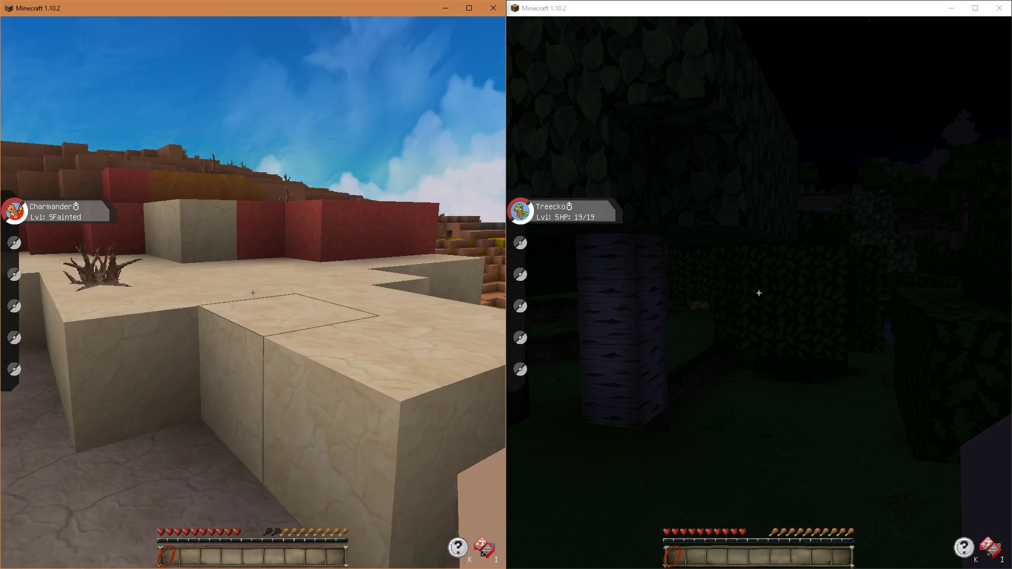
key("w")
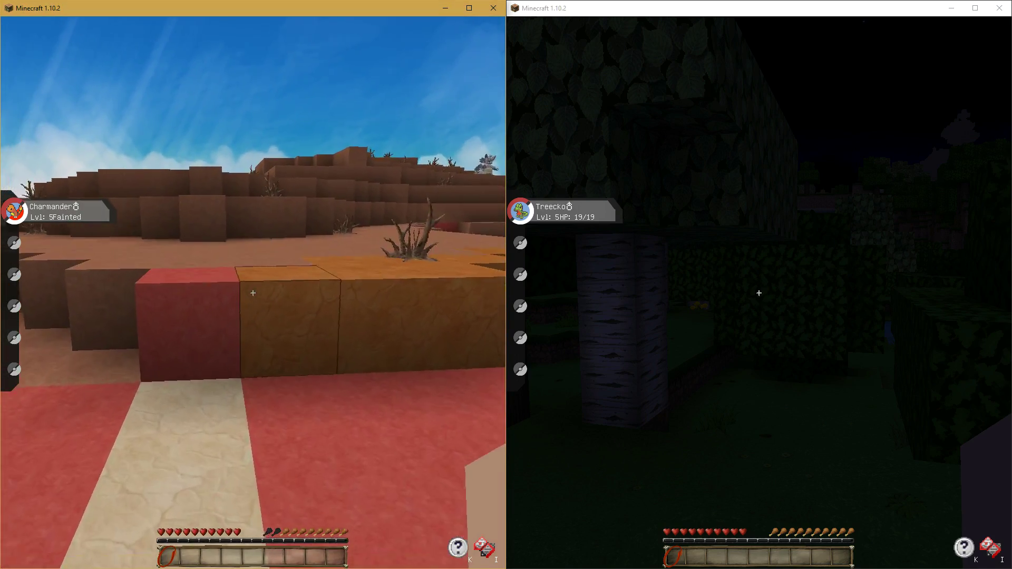
key("w")
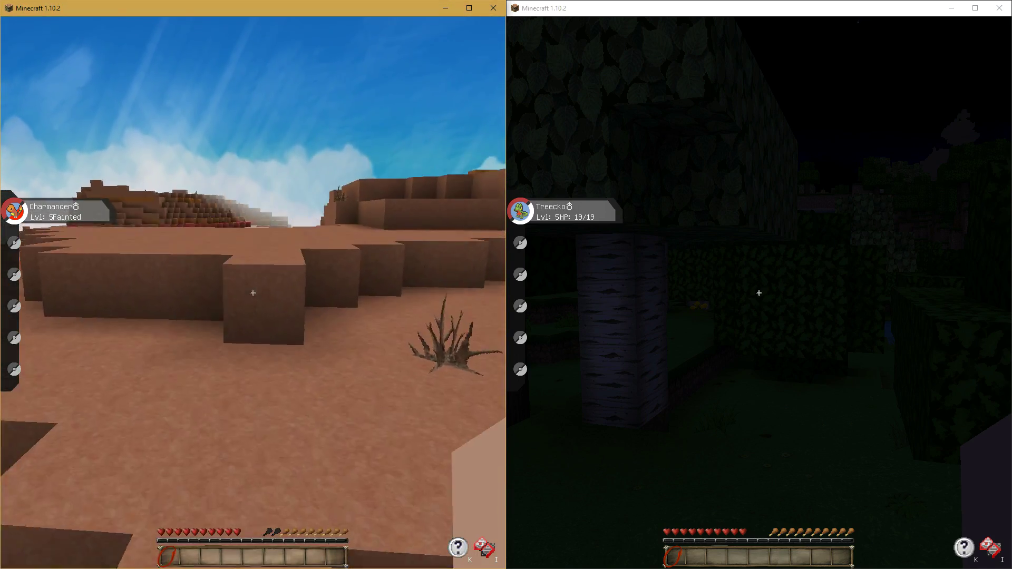
key("w")
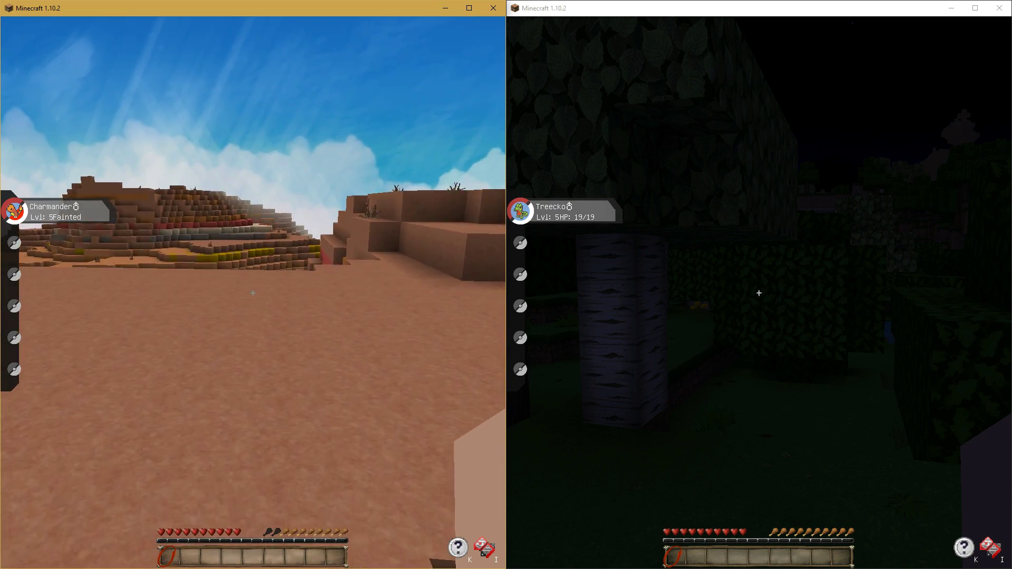
- Approach the terrace edge above the pond, then walk down and along the riverbank
key("w")
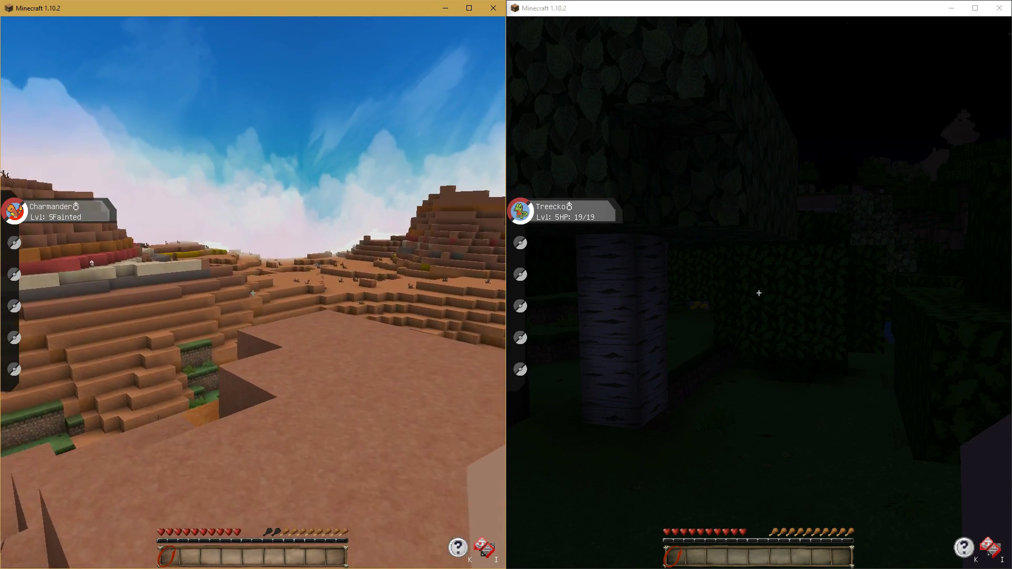
key("w")
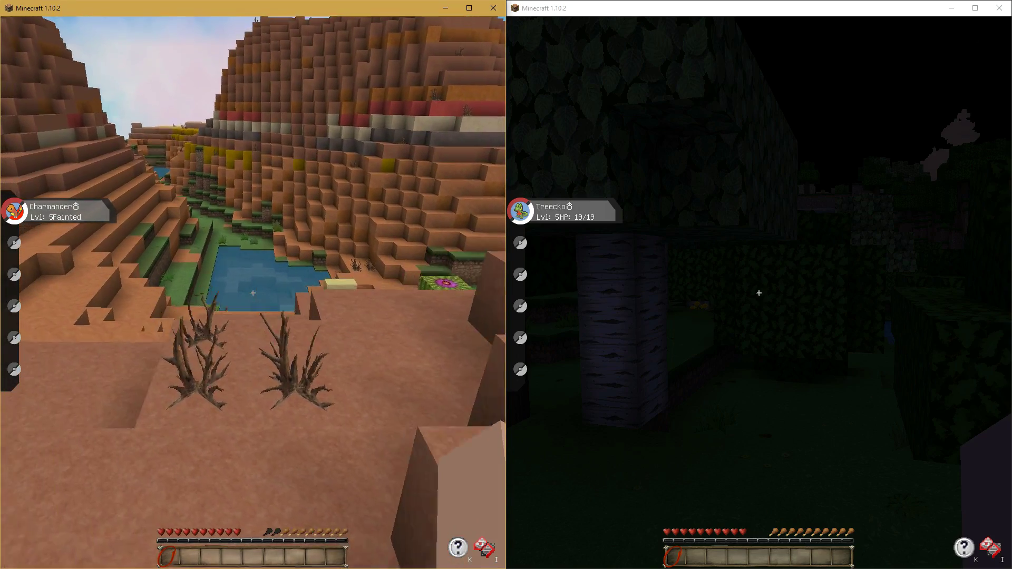
key("w")
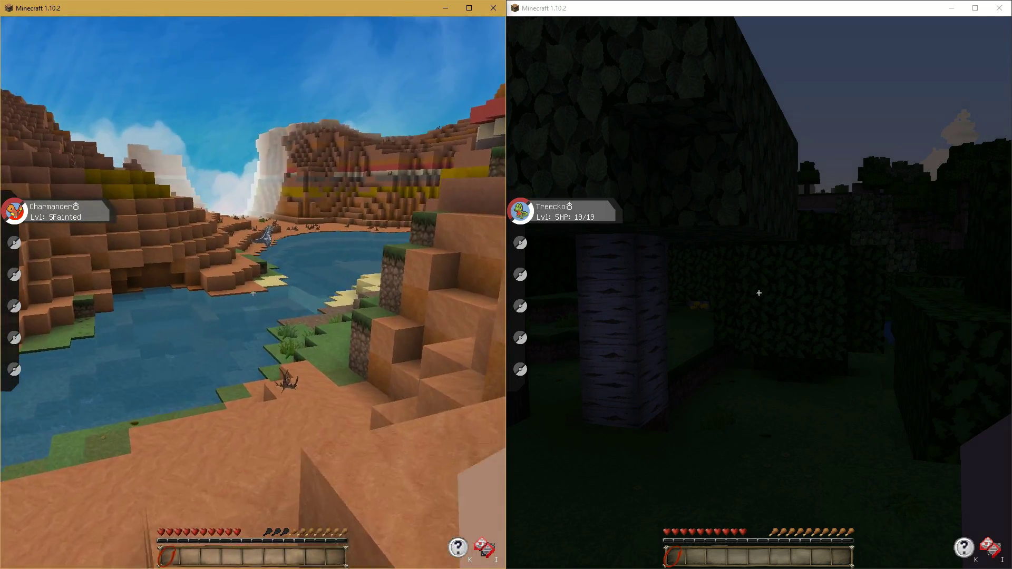
key("w")
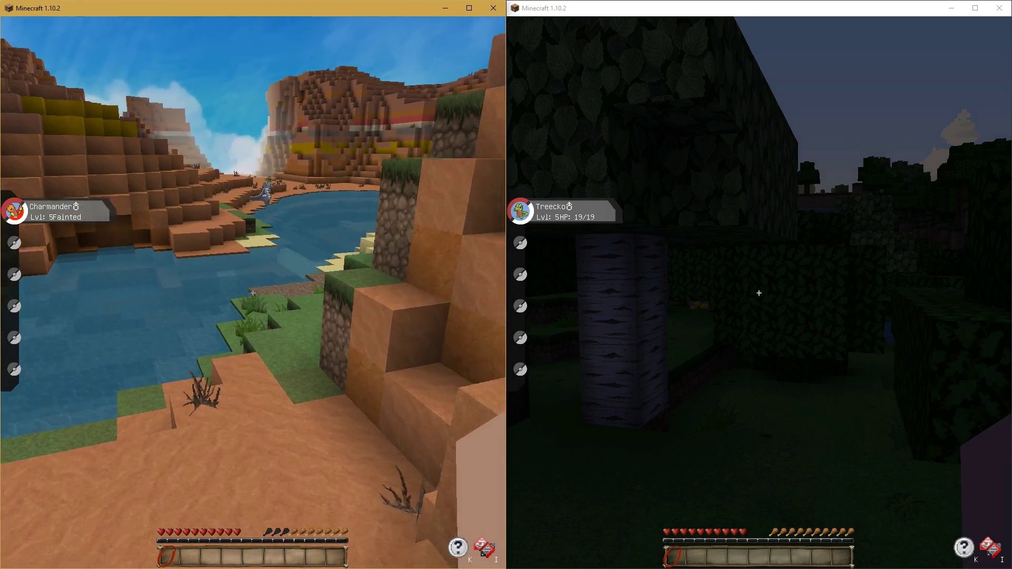
key("w")
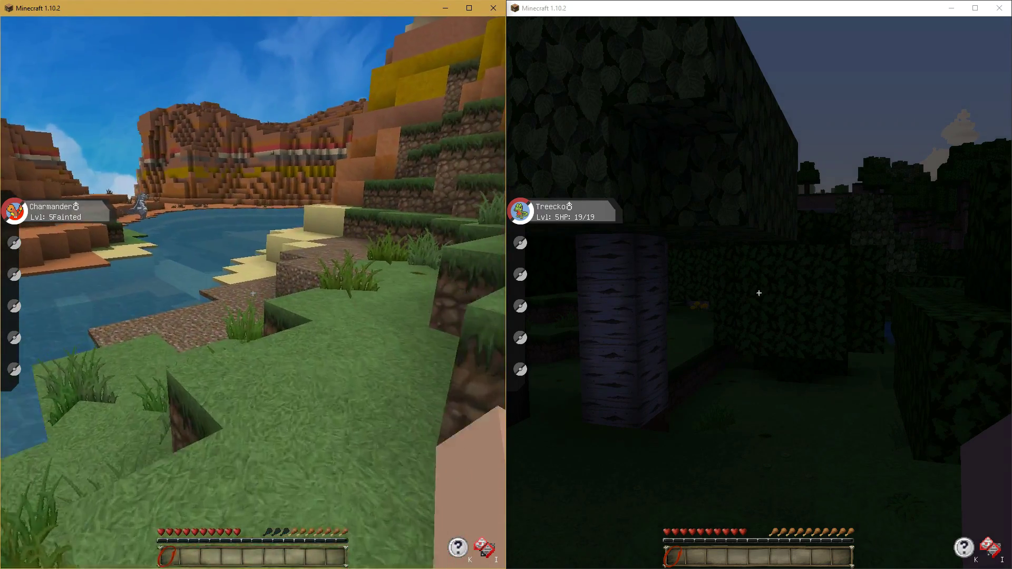
key("w")
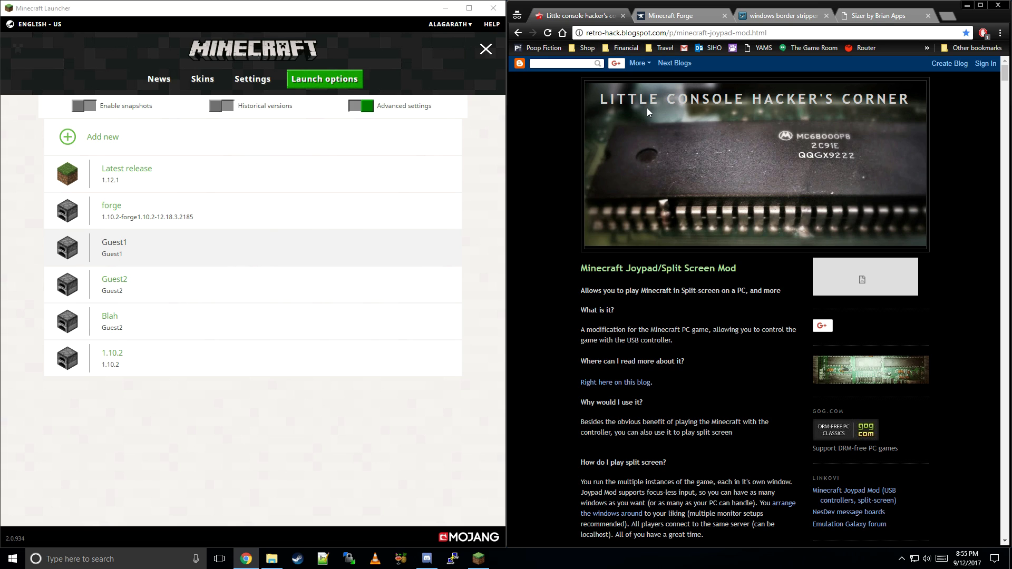
- Scroll to 'Which version of Minecraft does it support?' and highlight the four current-version link lines
scroll(602, 218, "down", 2)
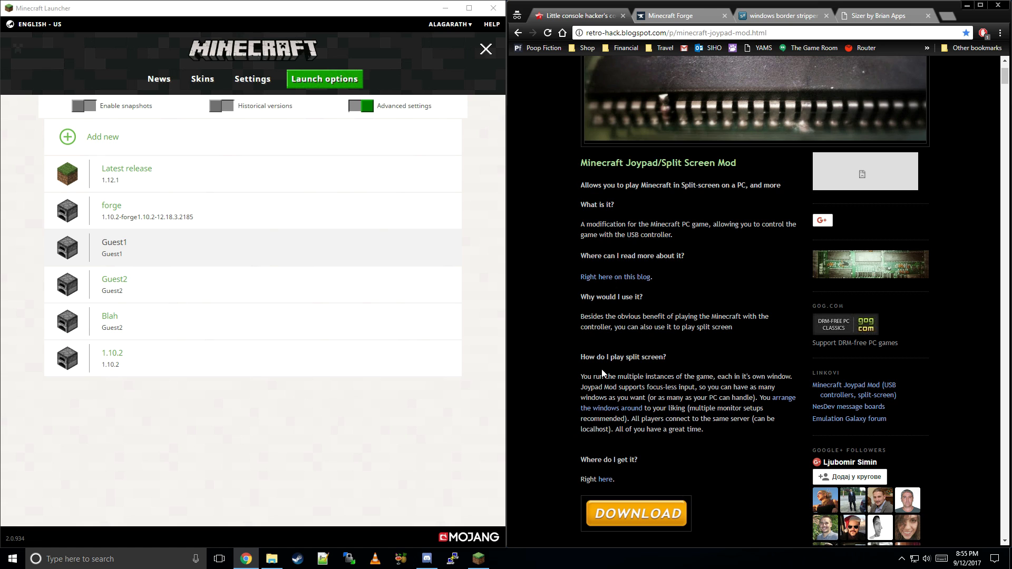
scroll(654, 344, "down", 2)
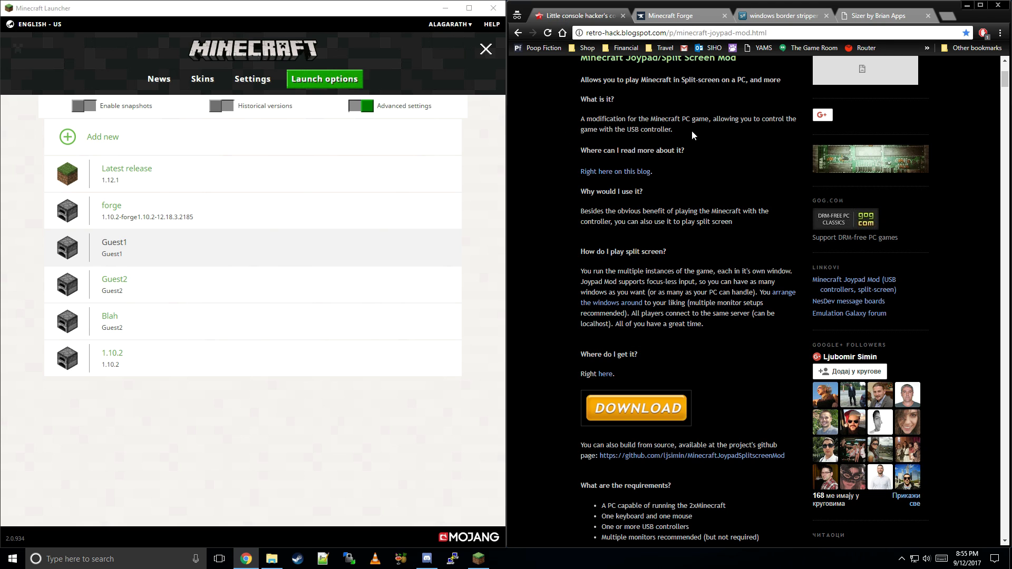
scroll(660, 172, "down", 5)
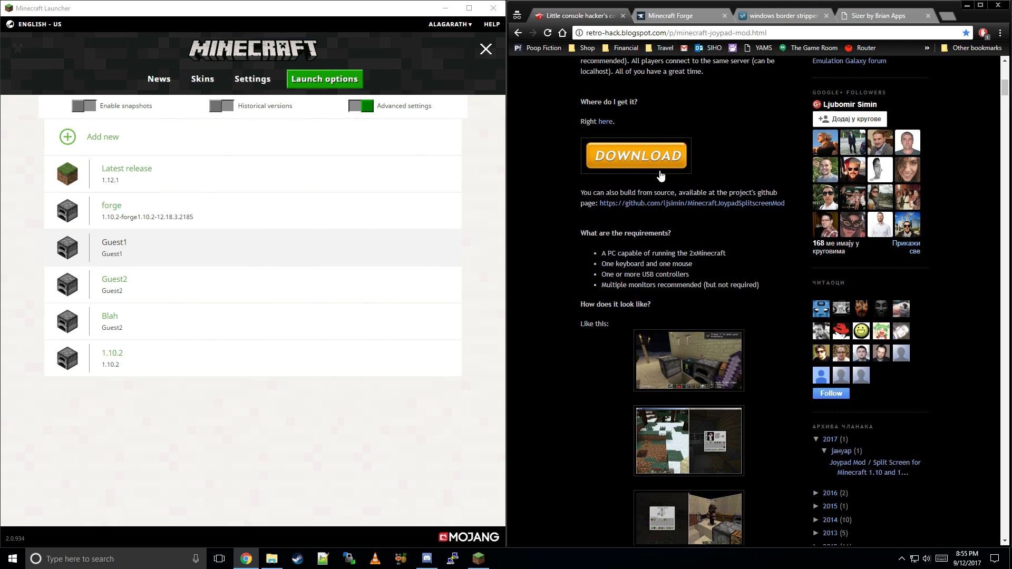
scroll(660, 174, "down", 3)
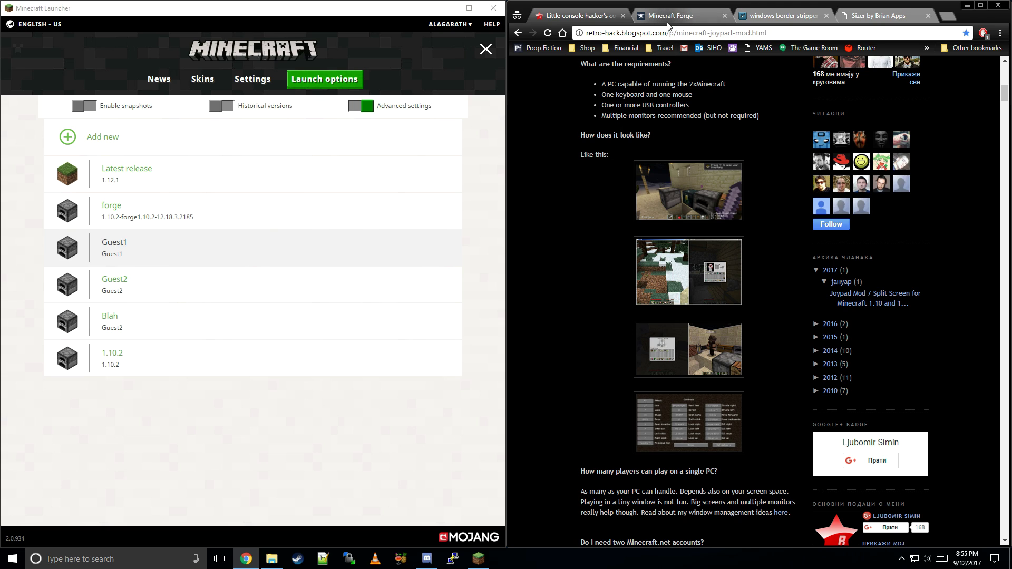
scroll(596, 137, "down", 8)
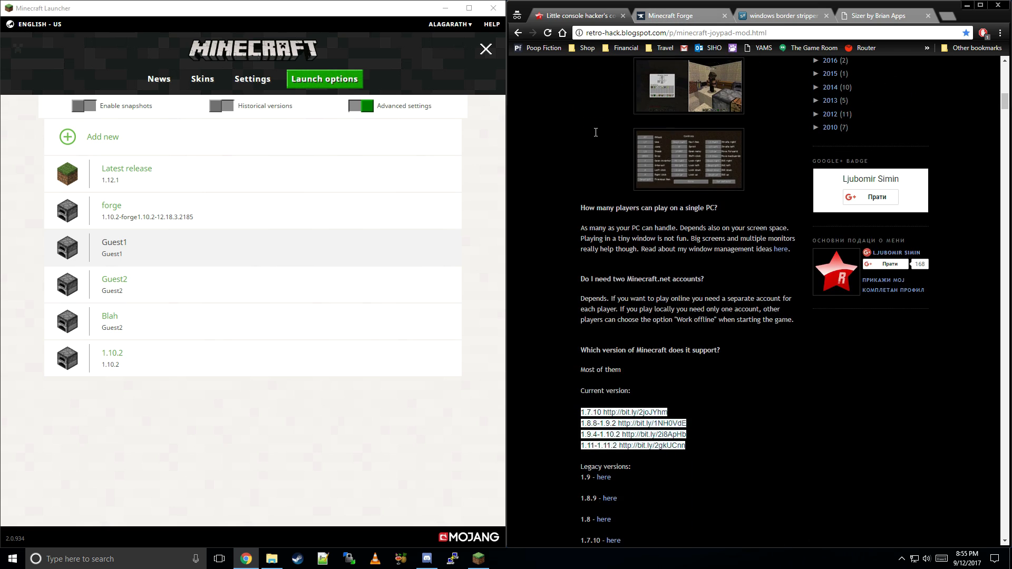
scroll(596, 136, "down", 2)
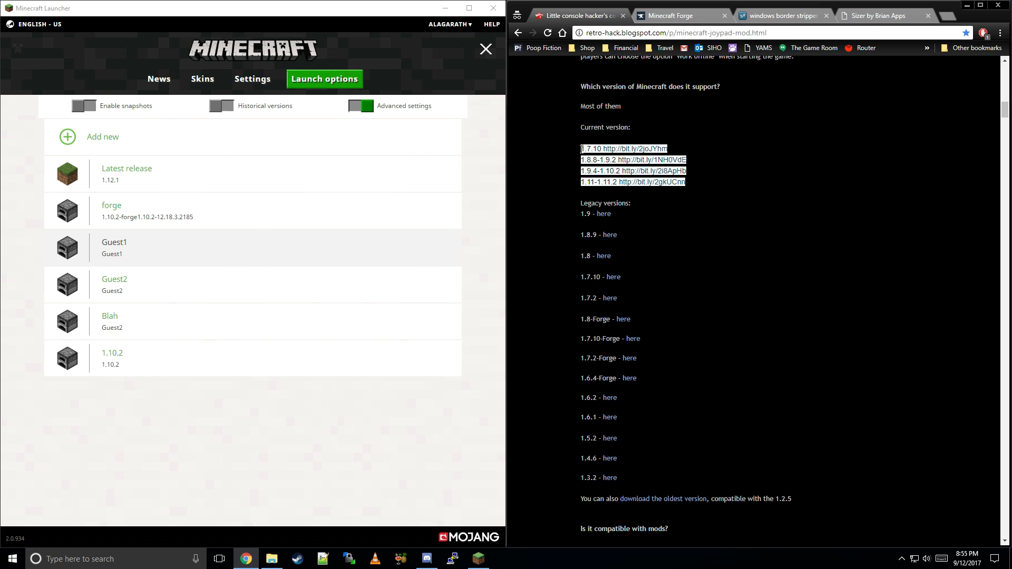
left_click_drag(582, 148, 580, 153)
- Show the Minecraft Forge downloads for version 1.7.10 from the version list
left_click(675, 16)
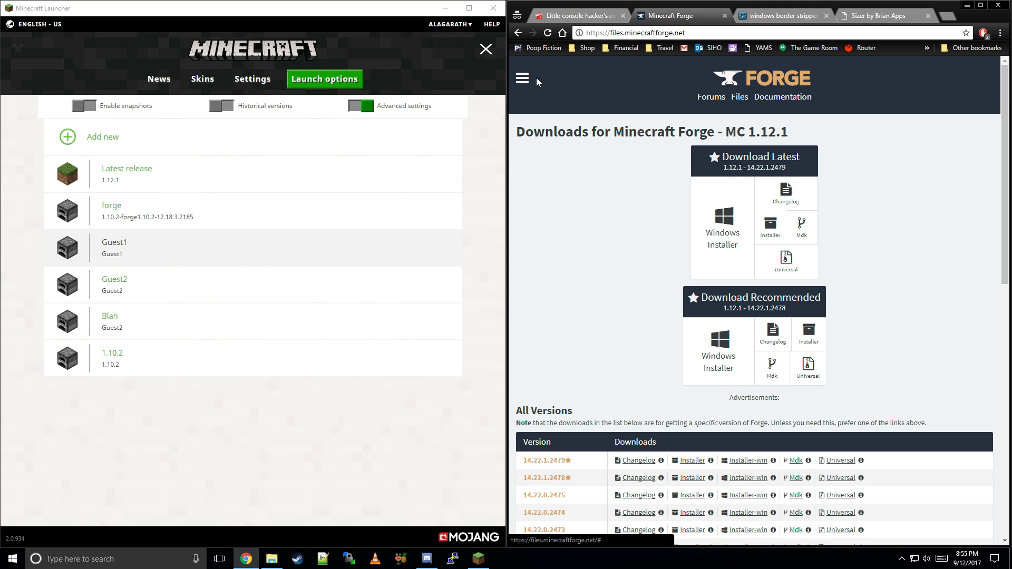
left_click(523, 80)
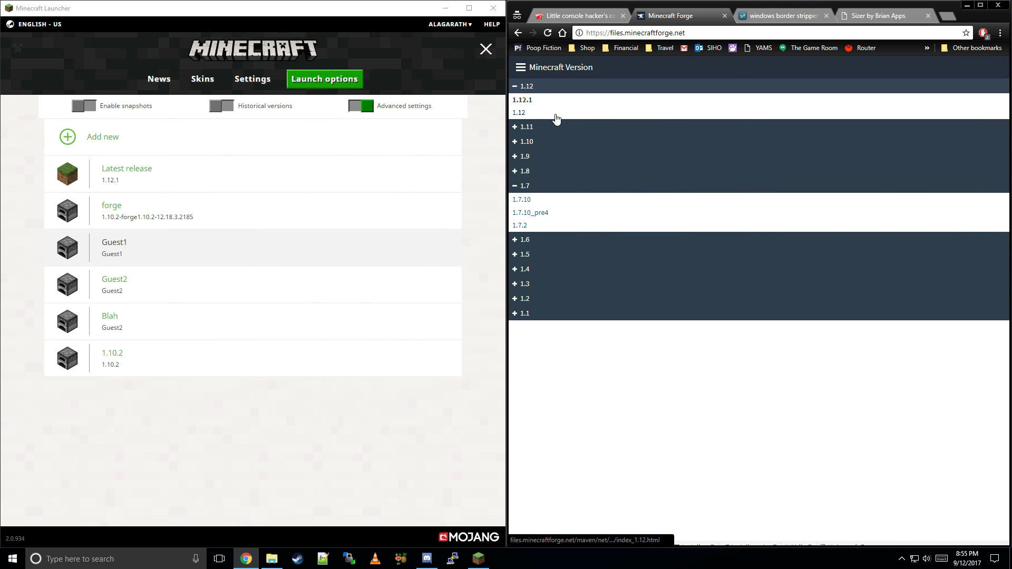
left_click(521, 200)
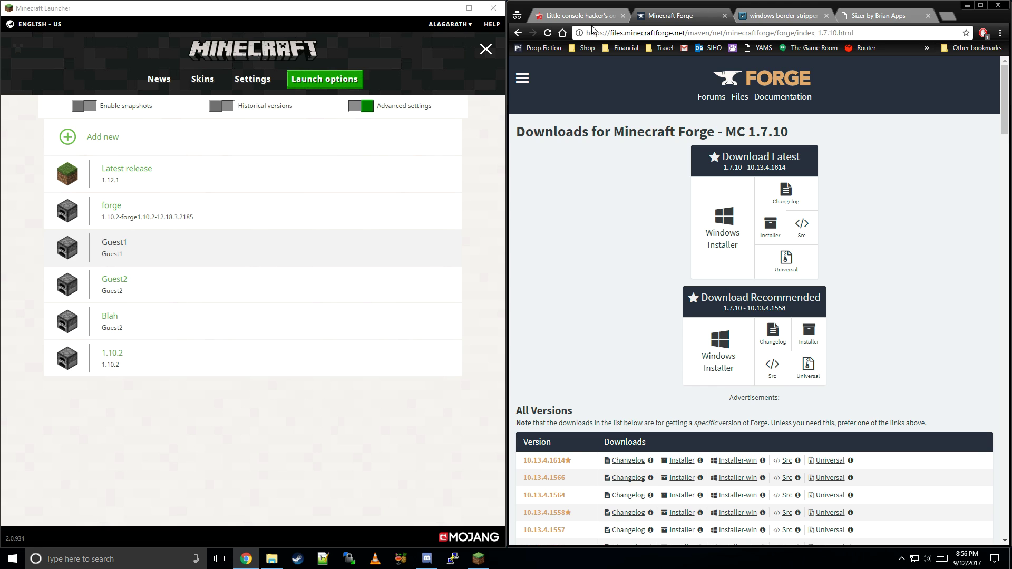
- Return to the Joypad mod post, re-highlight the current-version links, and scroll up
left_click(580, 15)
left_click_drag(650, 127, 687, 182)
scroll(687, 181, "up", 15)
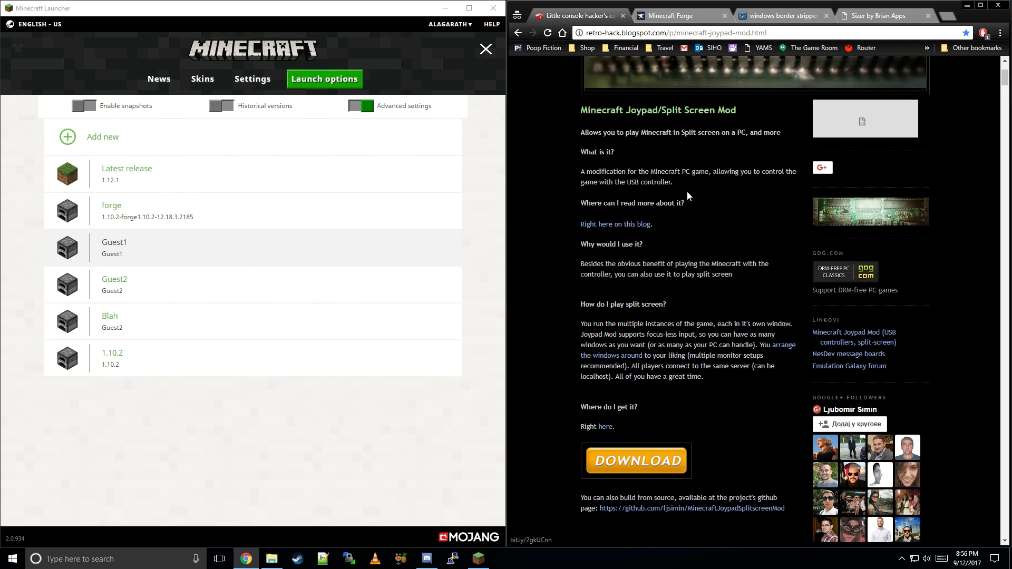
- Scroll the Joypad mod blog post up and back down
scroll(680, 226, "up", 3)
scroll(685, 237, "down", 6)
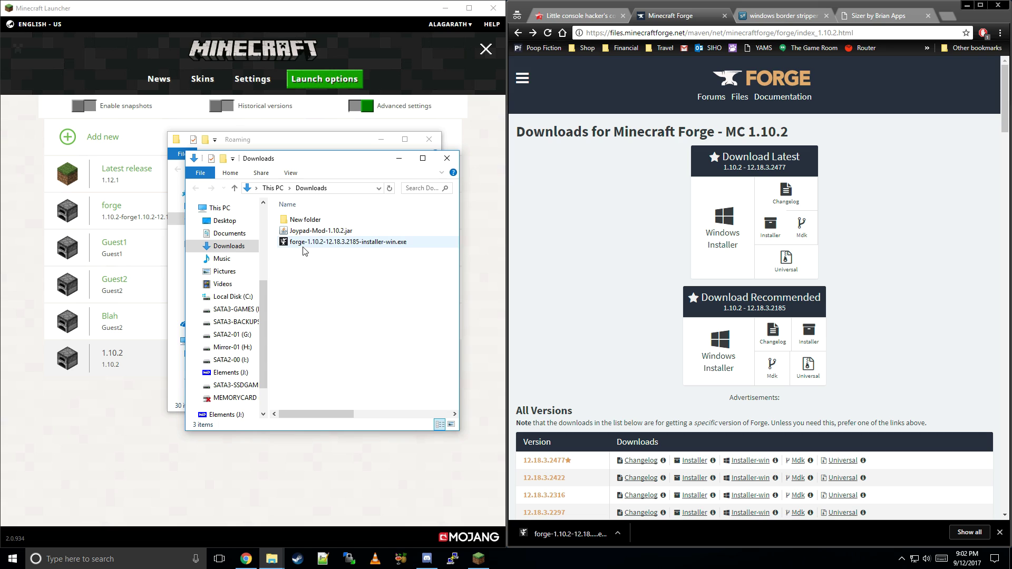
- Launch the Forge 1.10.2 installer for the .minecraft folder, then cancel without installing
double_click(317, 243)
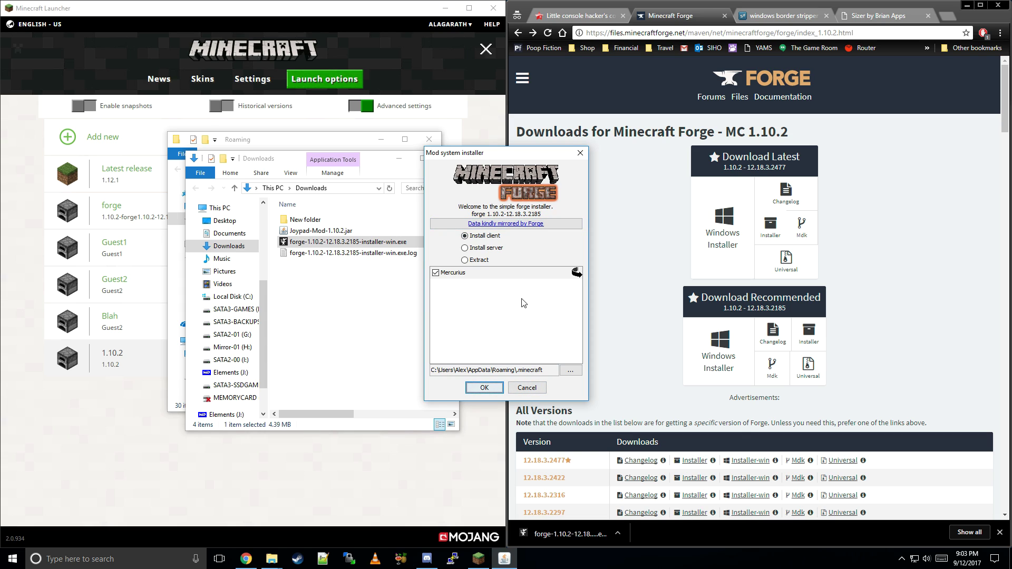
left_click(541, 393)
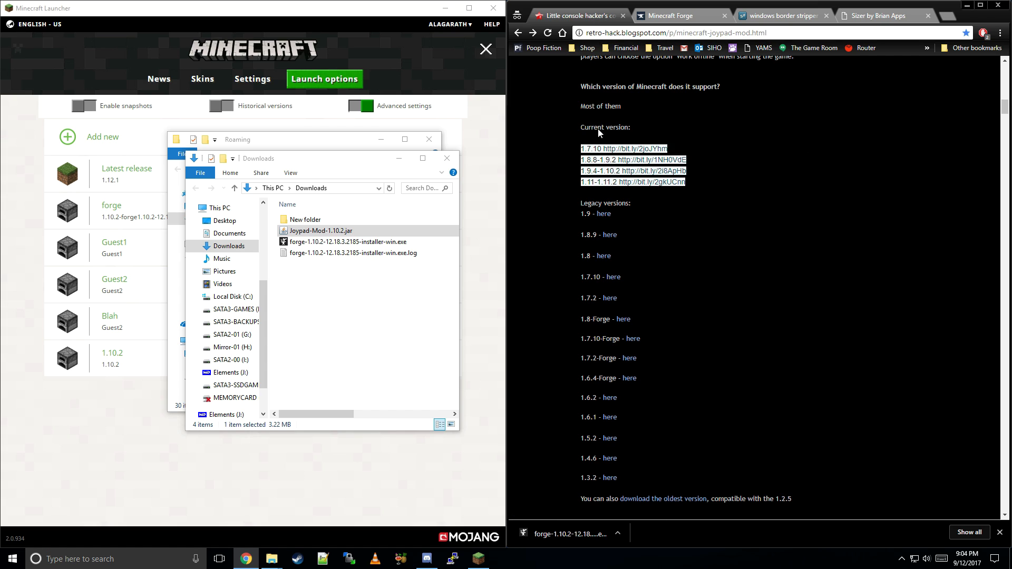
left_click_drag(687, 171, 586, 173)
left_click(577, 178)
left_click(324, 290)
left_click(319, 234)
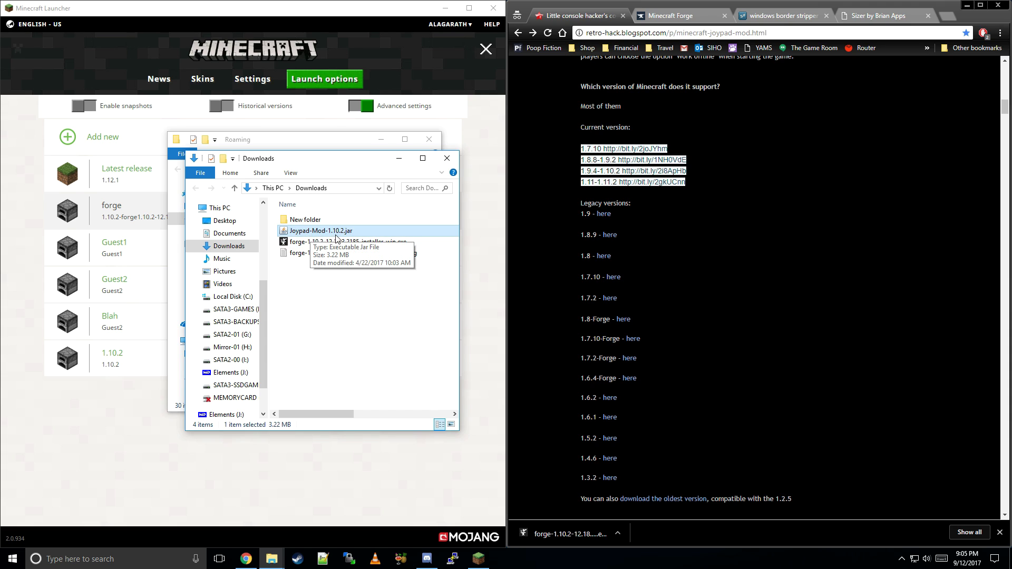
left_click(359, 284)
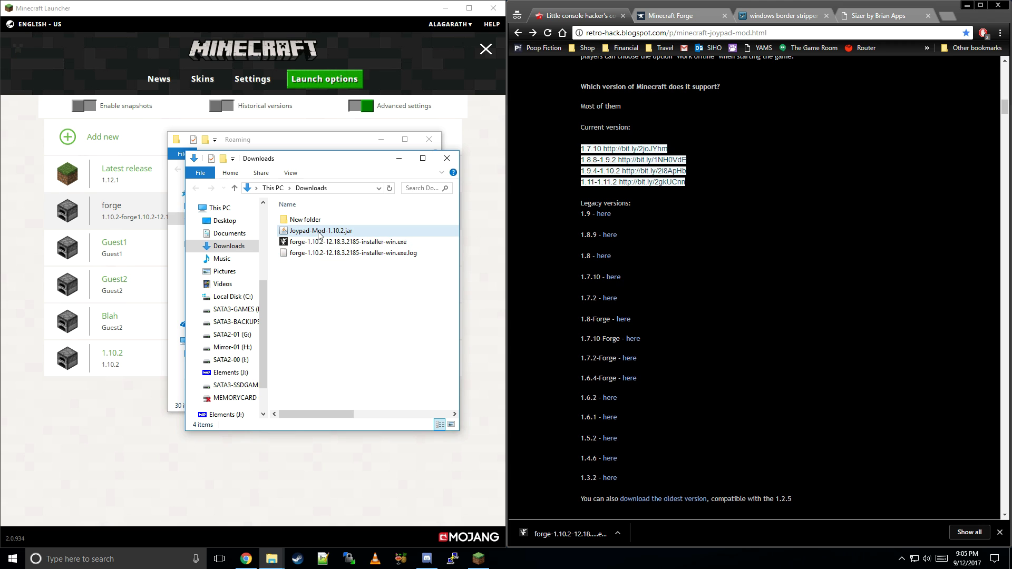
left_click_drag(313, 160, 336, 192)
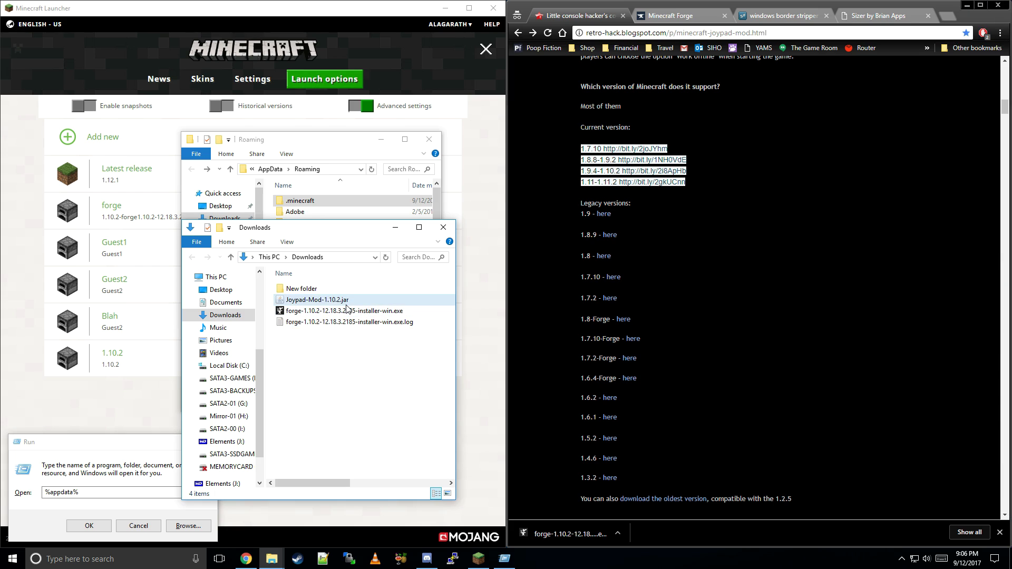
- Cut Joypad-Mod-1.10.2.jar and open the .minecraft mods folder in the Roaming window
right_click(311, 300)
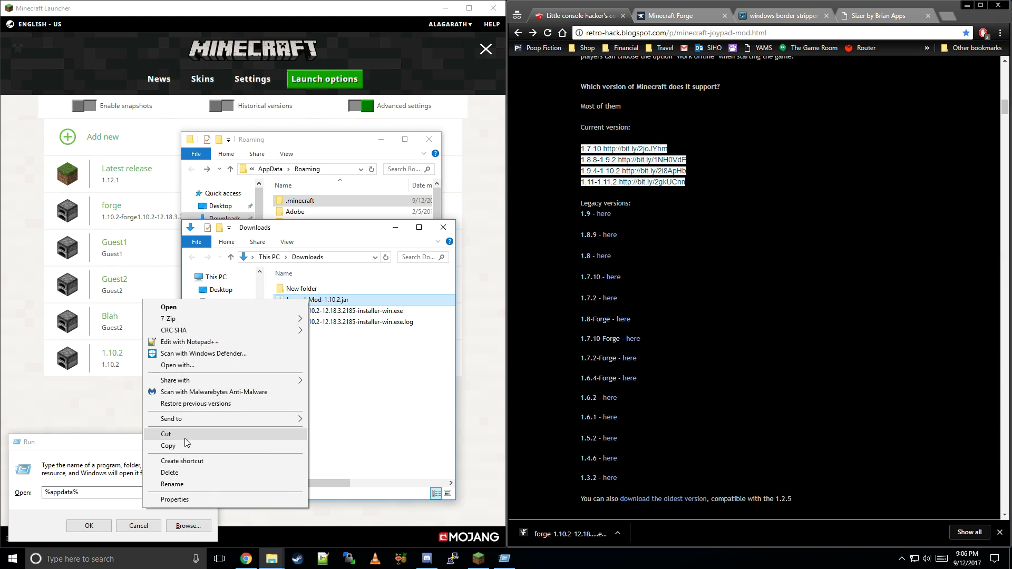
left_click(185, 436)
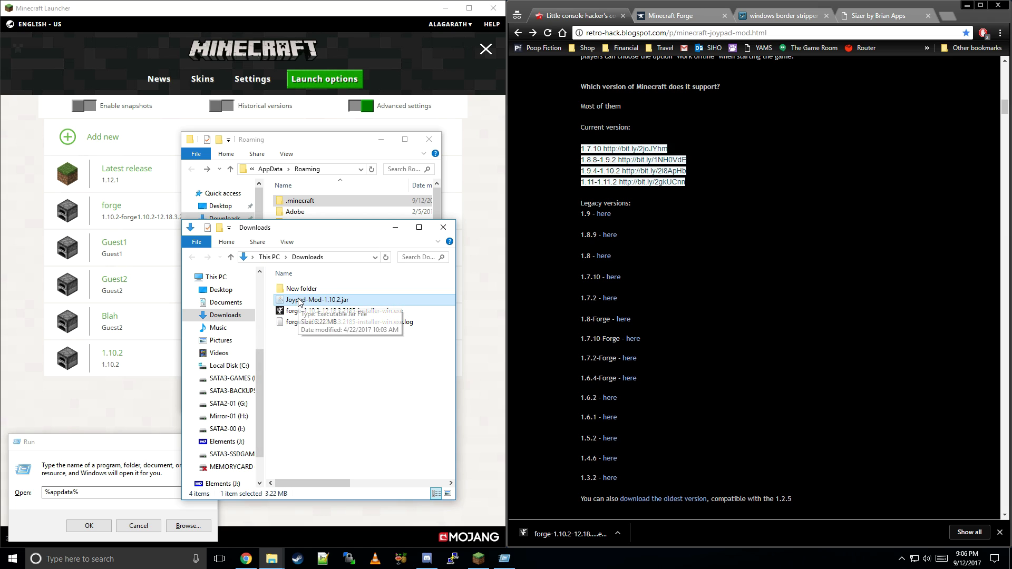
left_click(97, 450)
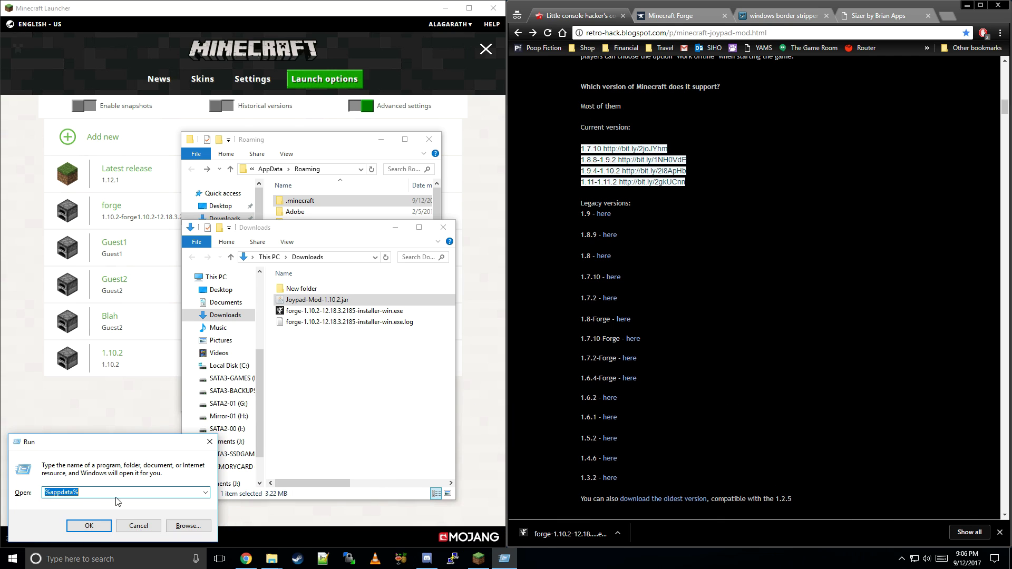
left_click(344, 146)
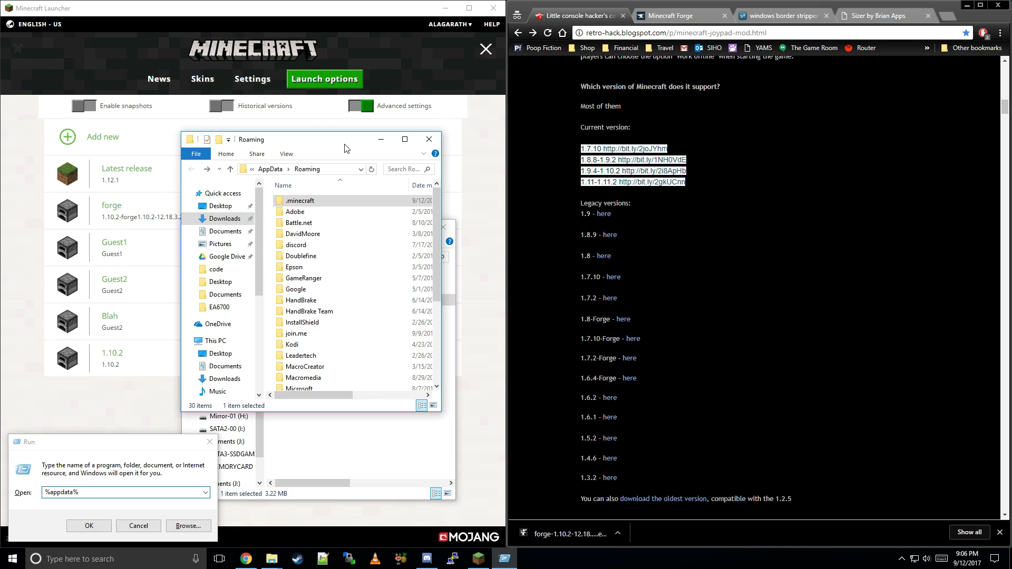
double_click(300, 203)
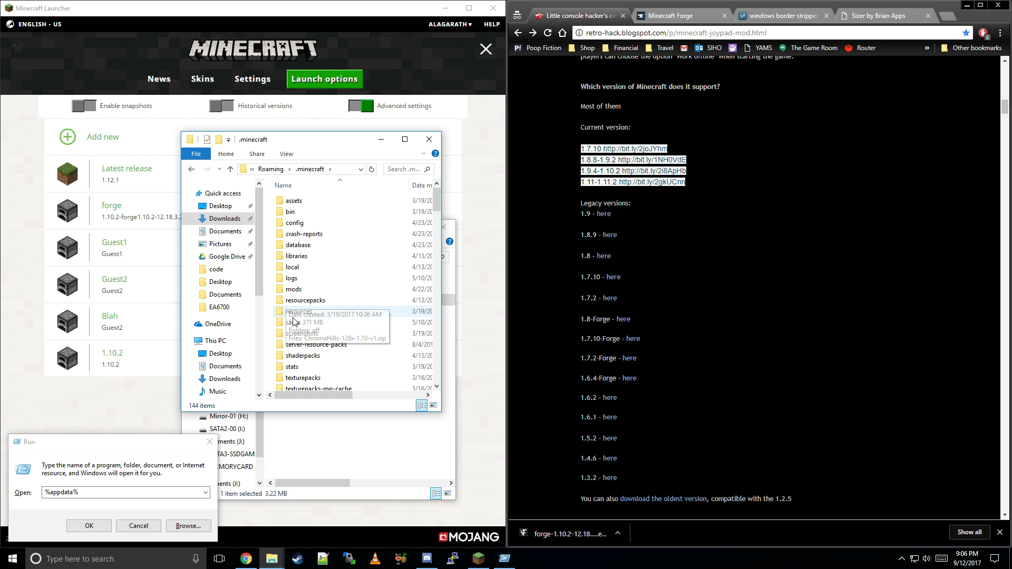
double_click(298, 291)
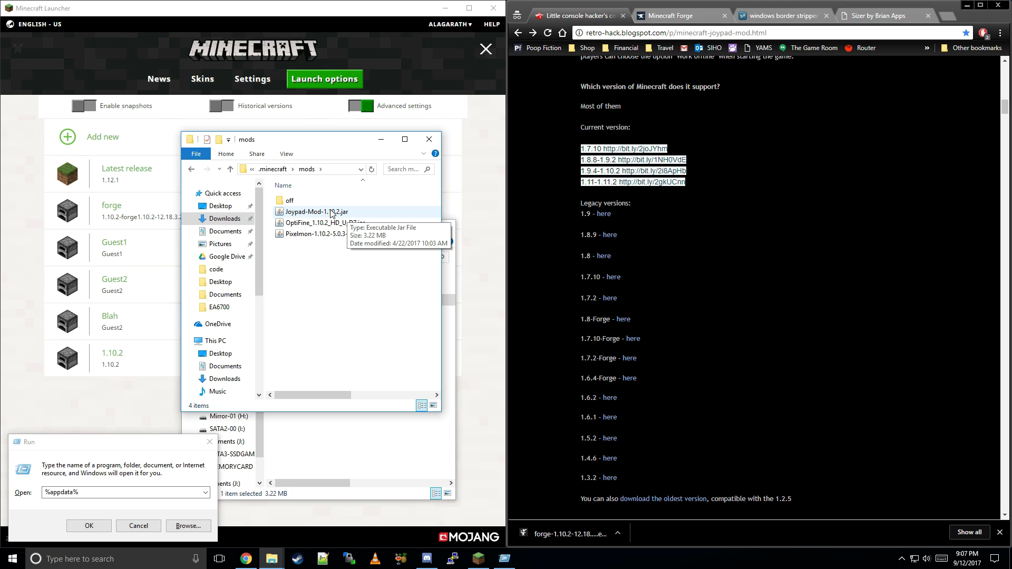
- Paste the Joypad jar into the mods folder, then arrange the Downloads and mods windows
right_click(297, 264)
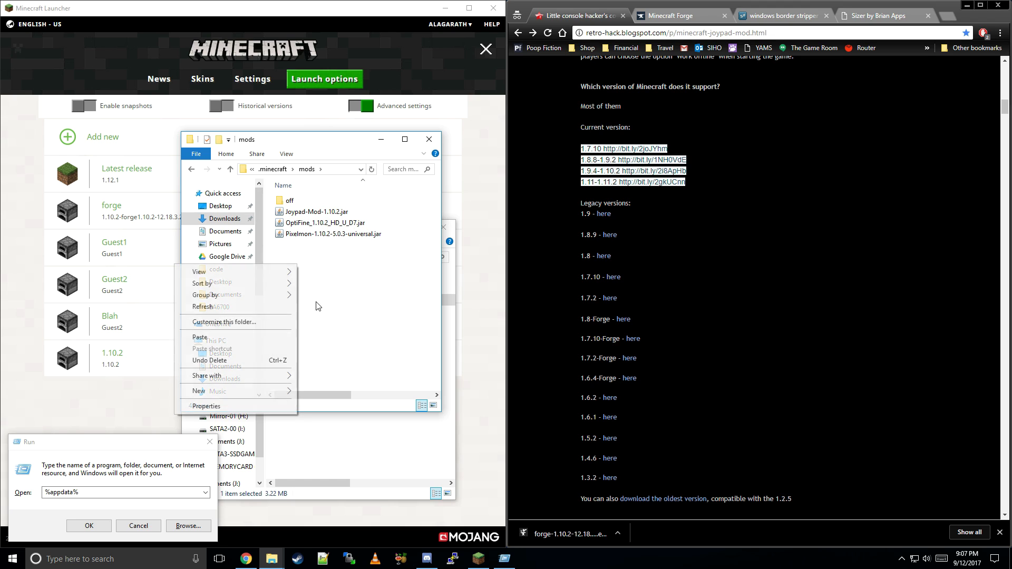
left_click(221, 337)
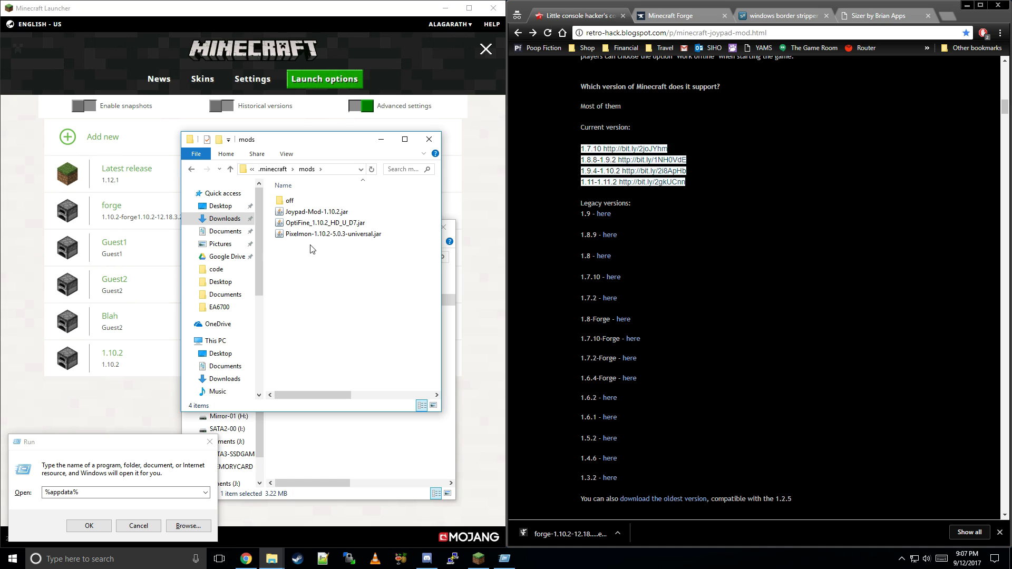
left_click_drag(346, 258, 324, 256)
left_click(368, 438)
left_click(324, 145)
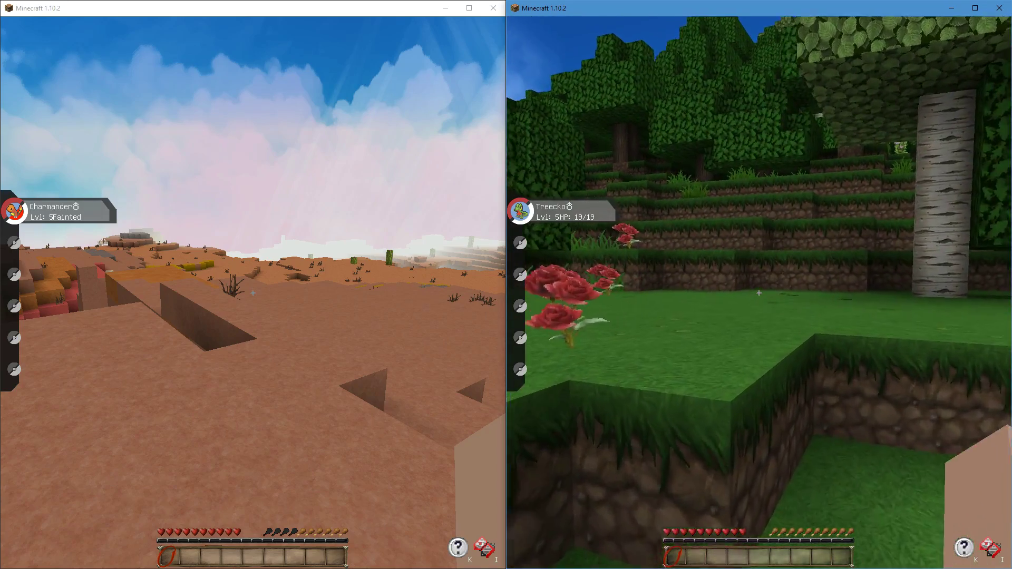
- Walk the right player past the grass terraces toward the water and jump onto the grass ledge
key("w")
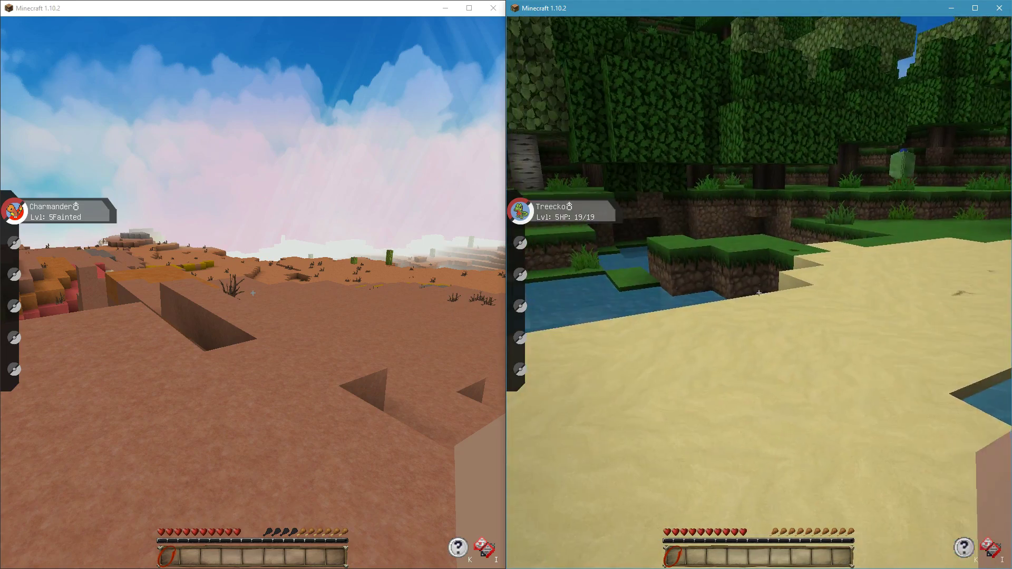
key("w")
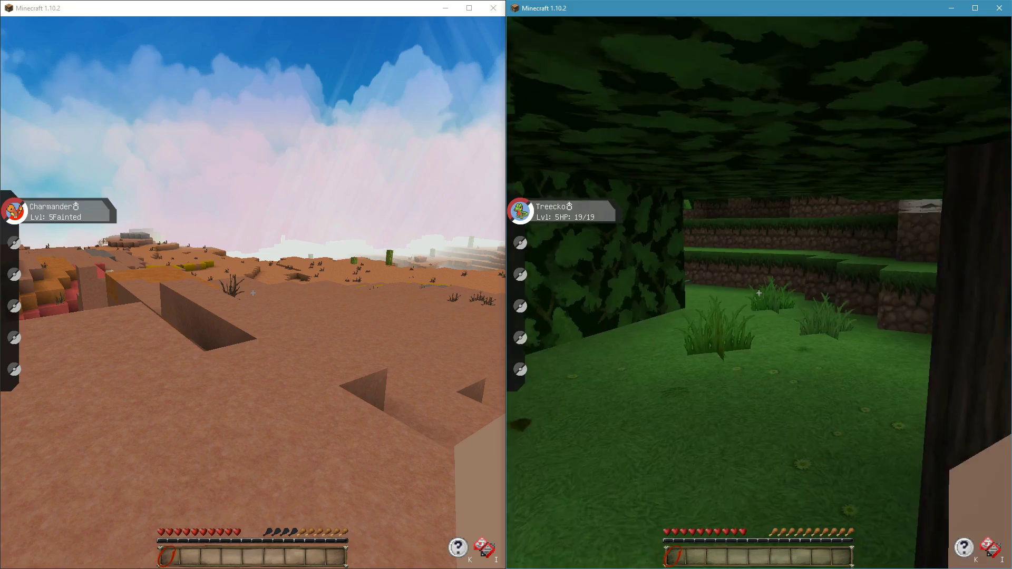
key("w")
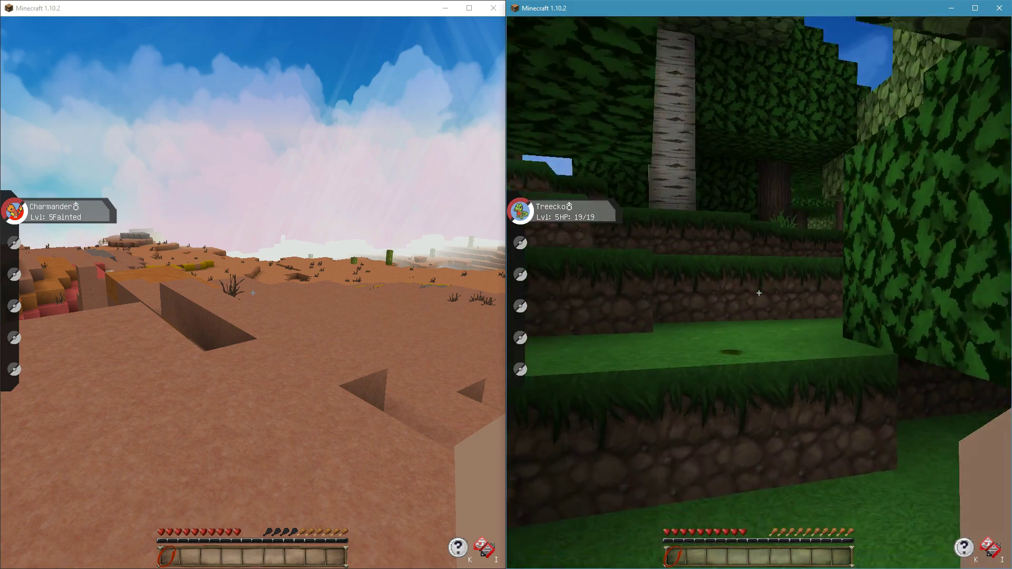
key("w")
key("space")
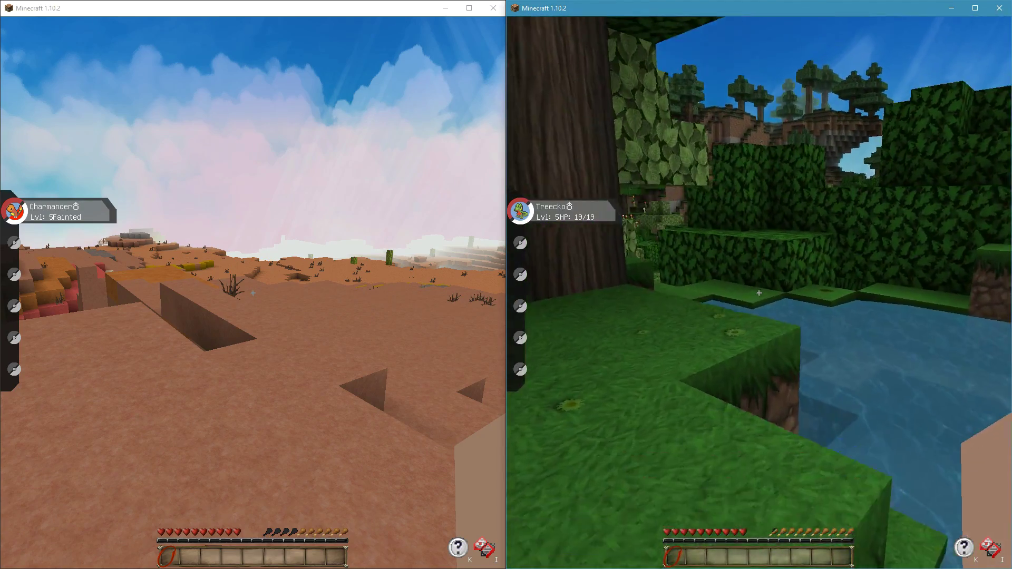
- Walk the right player past the leaves and birch trunk, then bring the launcher forward
key("w")
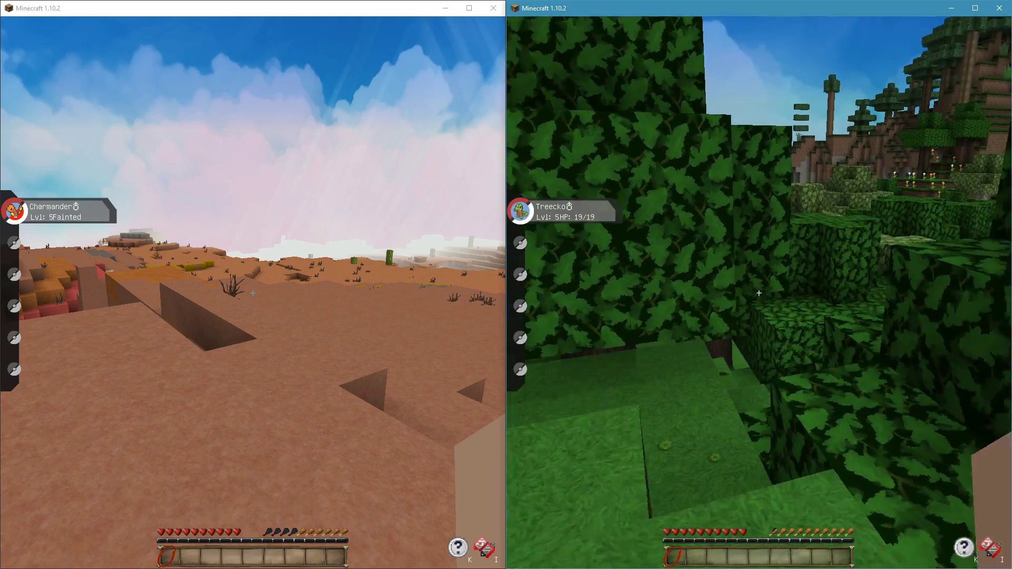
key("w")
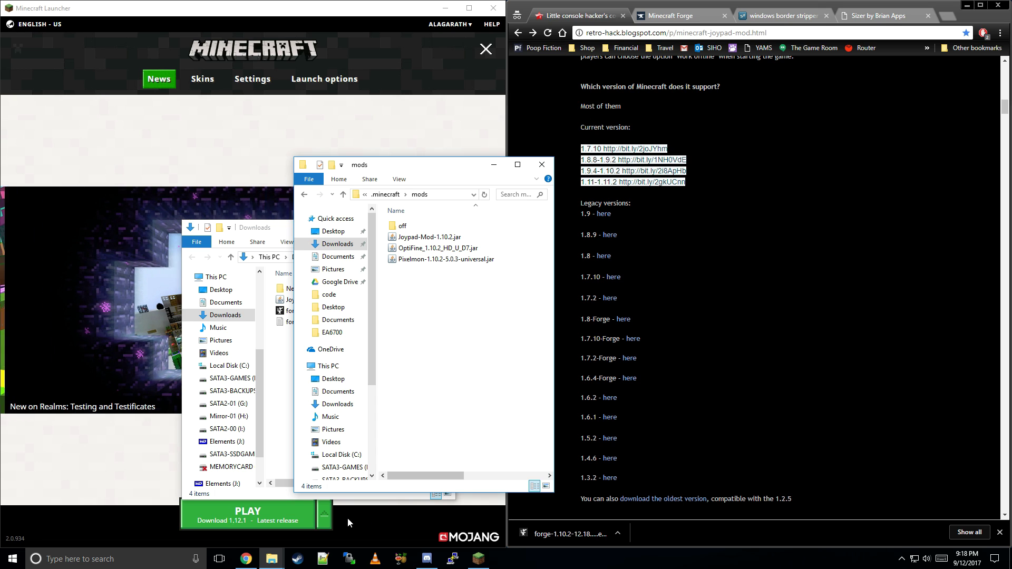
left_click(351, 132)
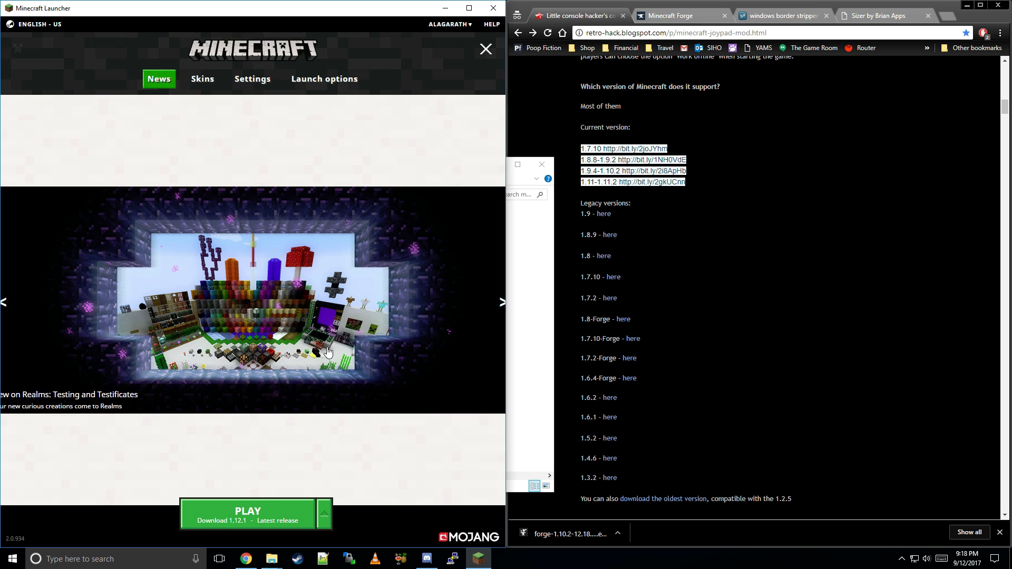
- Browse the profiles in the PLAY dropdown without choosing one, then switch to Launch options
left_click(325, 521)
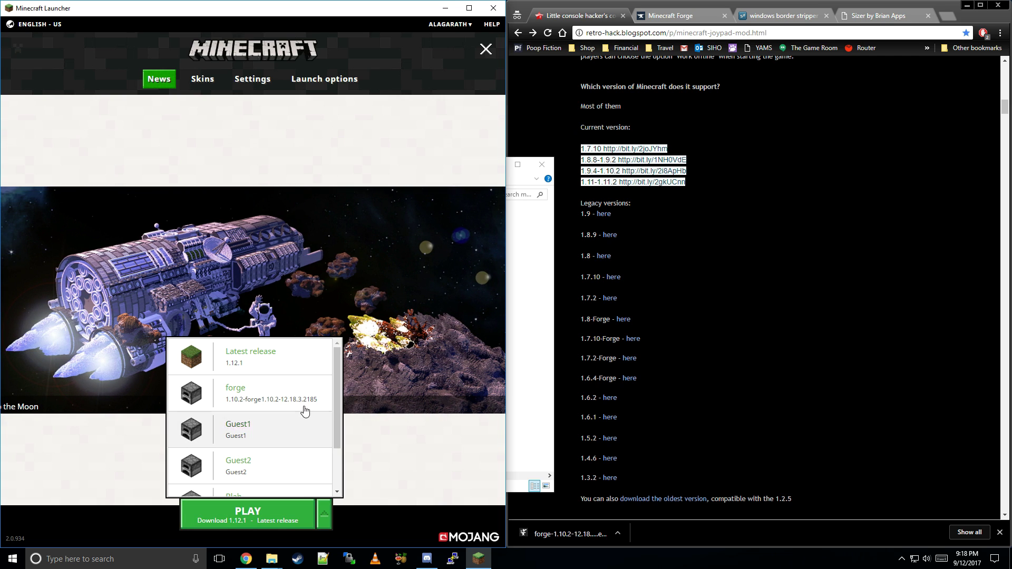
scroll(340, 410, "down", 1)
scroll(340, 410, "down", 1)
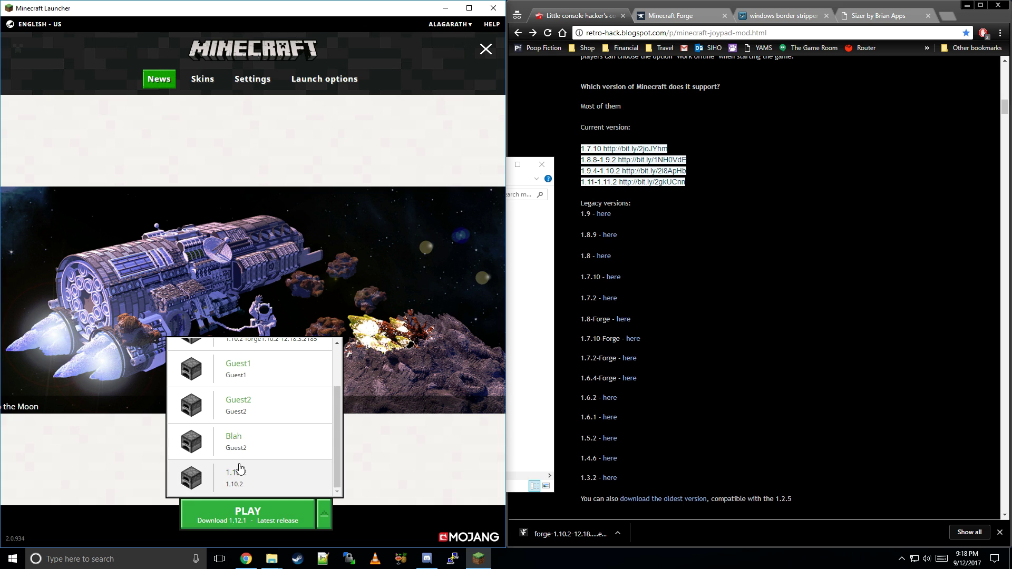
scroll(242, 463, "up", 2)
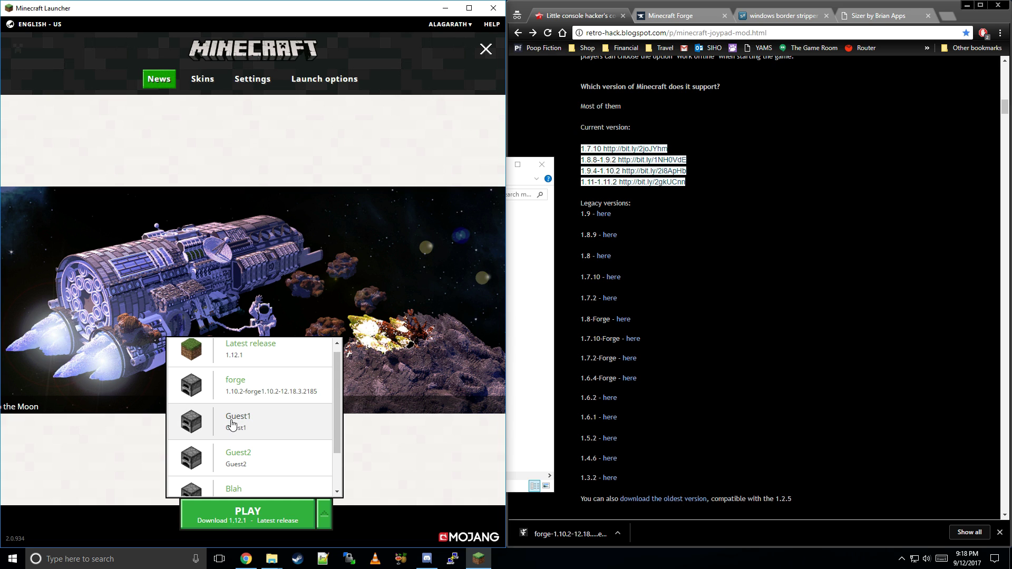
scroll(235, 386, "up", 1)
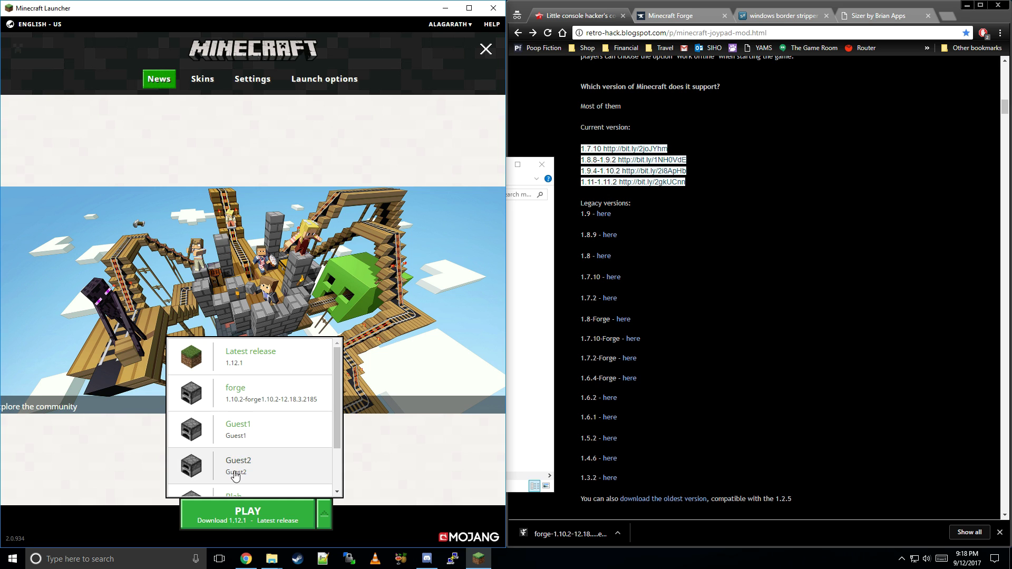
left_click(331, 124)
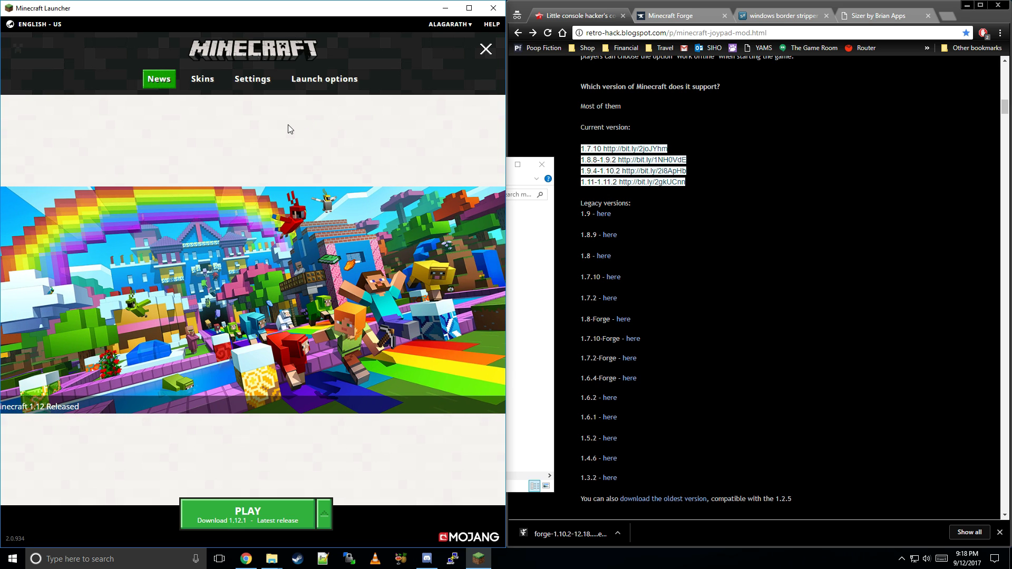
left_click(295, 80)
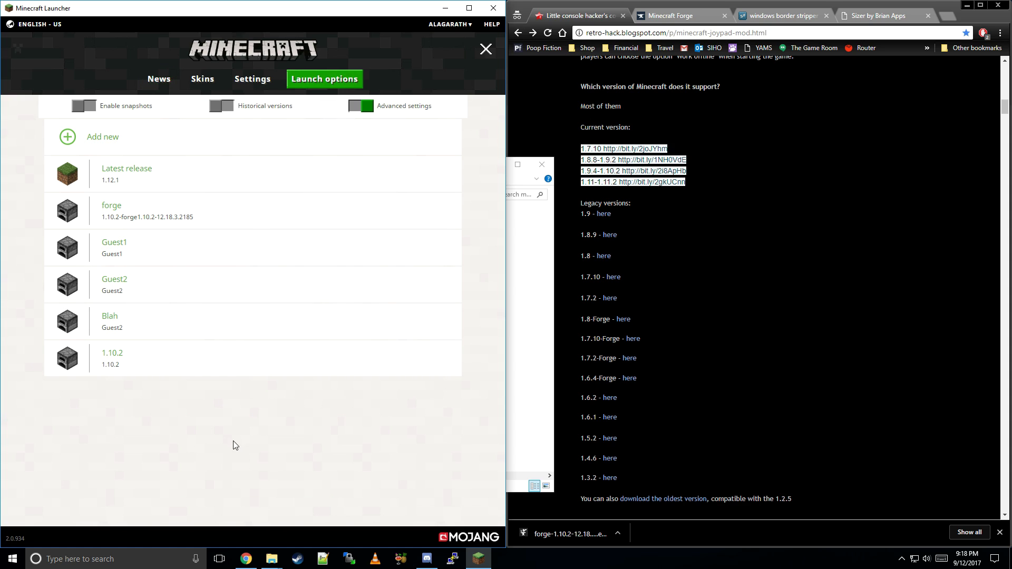
- Check the Guest1 profile's version (release Guest1) and leave it without saving
left_click(112, 248)
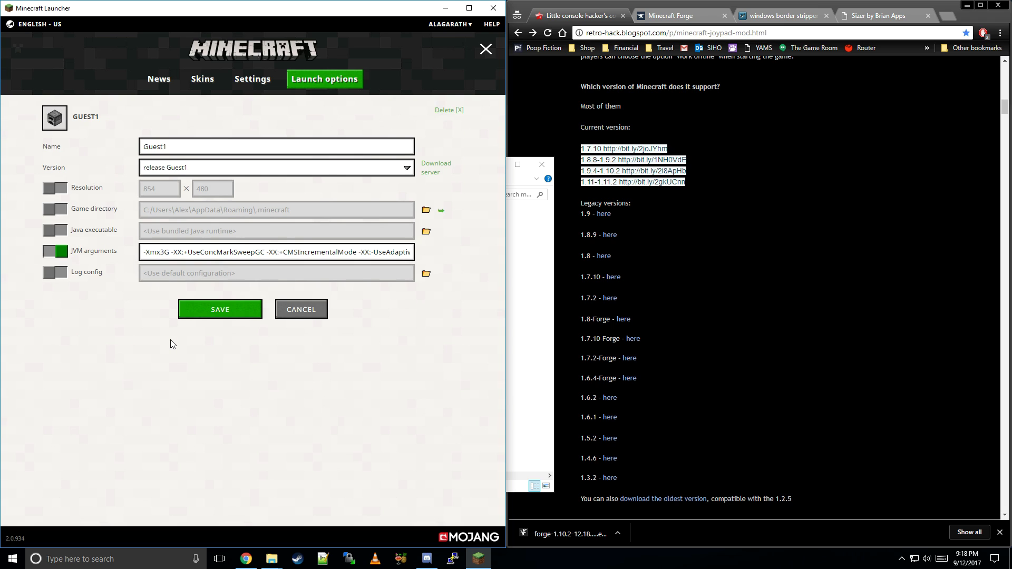
left_click(192, 169)
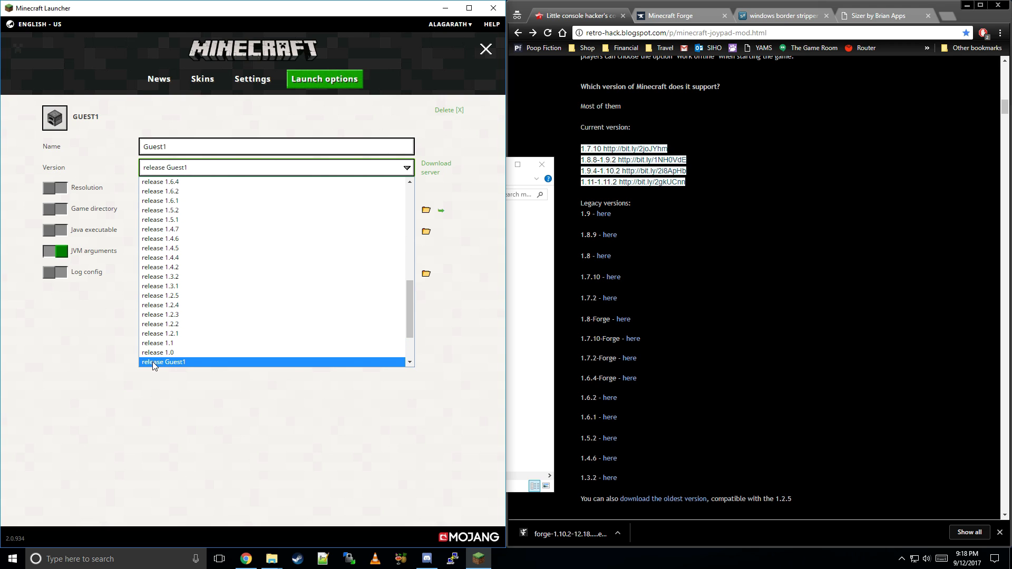
scroll(158, 348, "down", 2)
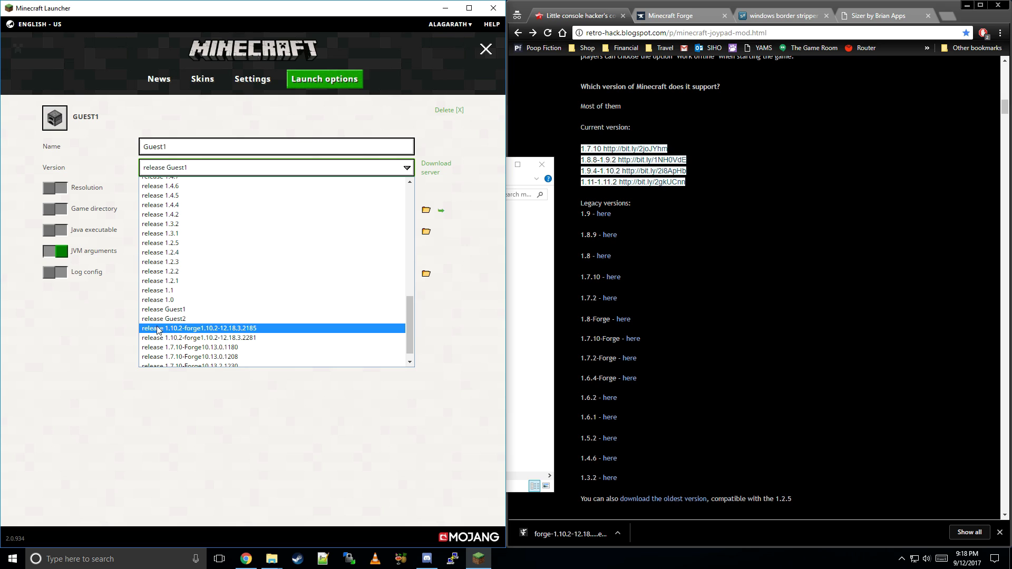
left_click(101, 324)
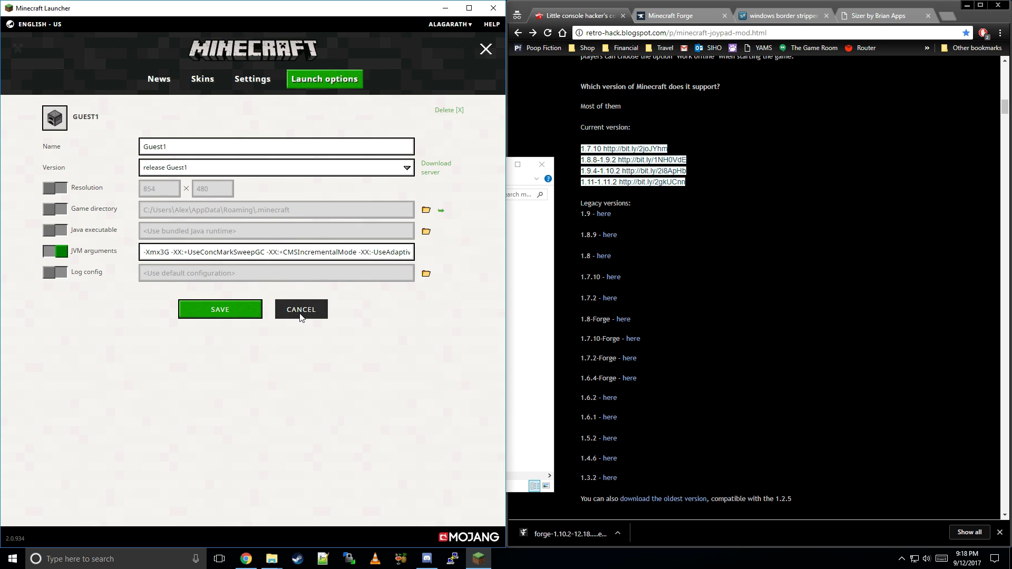
left_click(299, 312)
- Check the forge profile's version (the 2185 Forge build) and leave it without saving
left_click(125, 218)
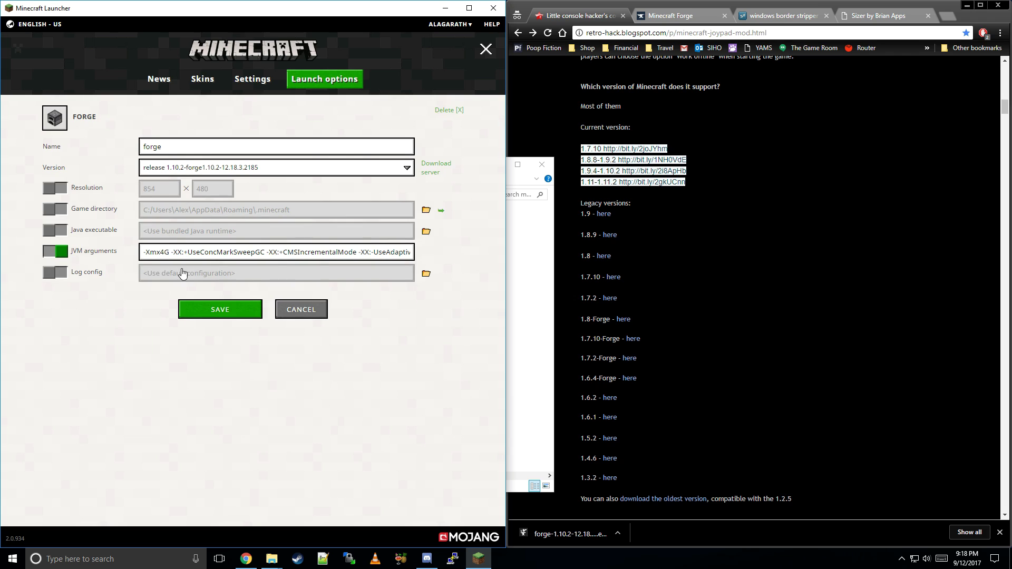
left_click(183, 166)
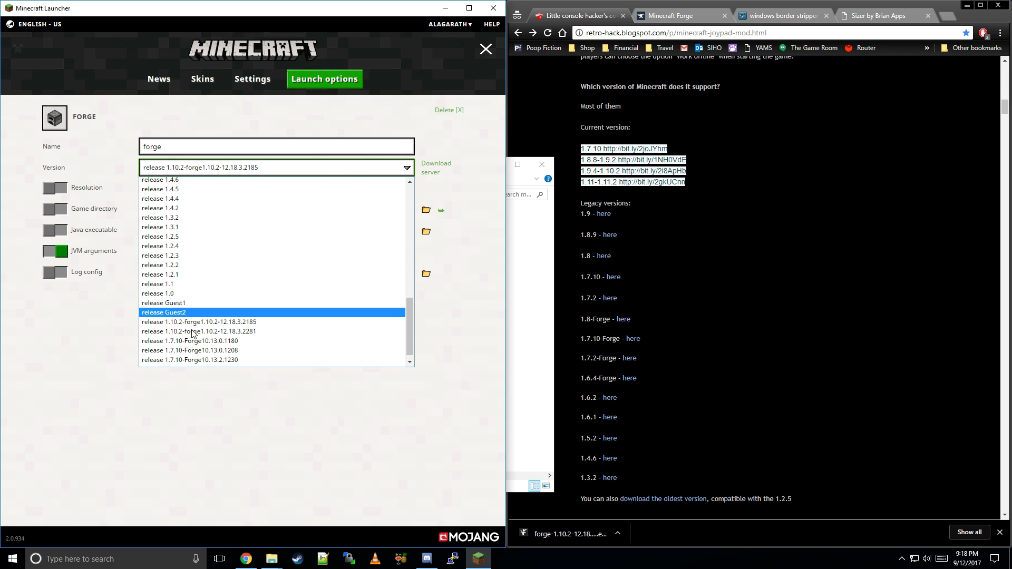
scroll(224, 338, "down", 1)
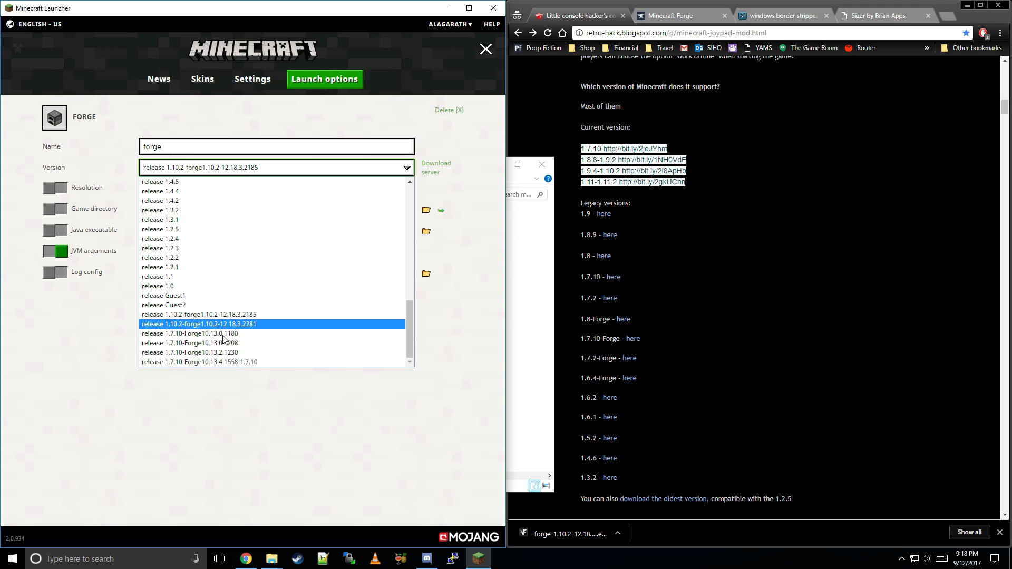
left_click(235, 399)
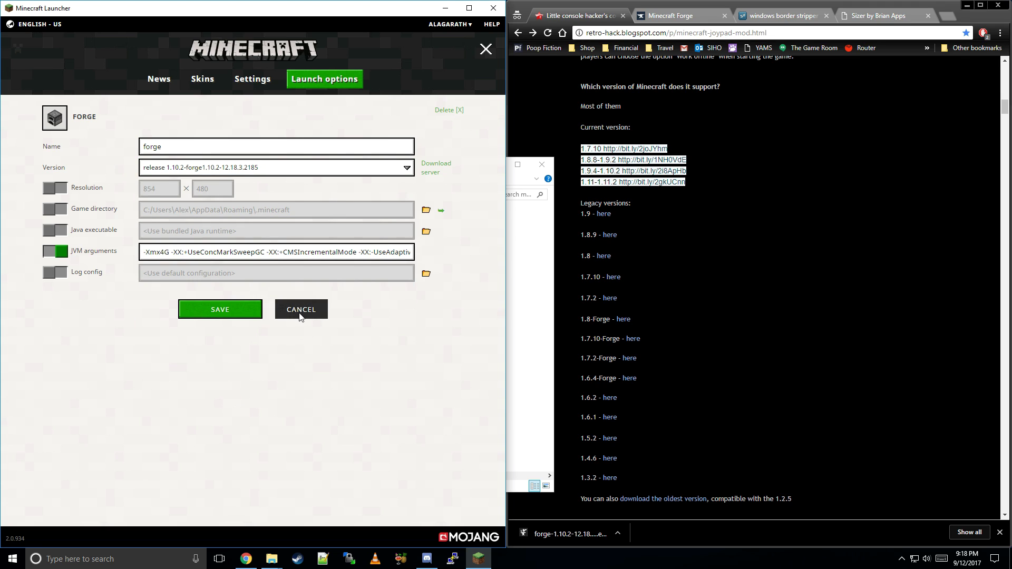
left_click(300, 312)
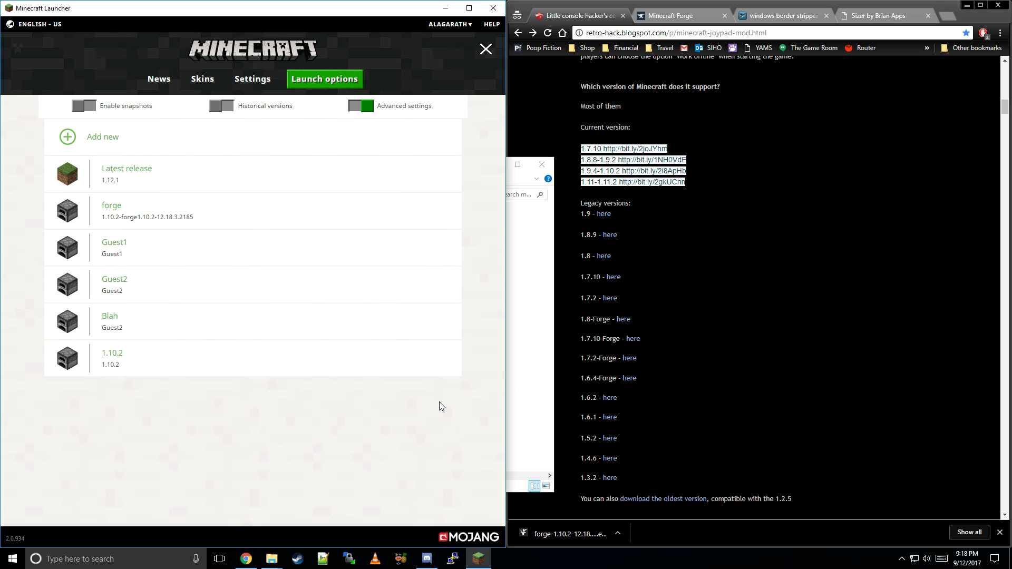
- Copy the json file from the versions folder's 1.10.2-forge1.10.2-12.18.3.2185 subfolder
mouse_move(271, 559)
left_click(240, 506)
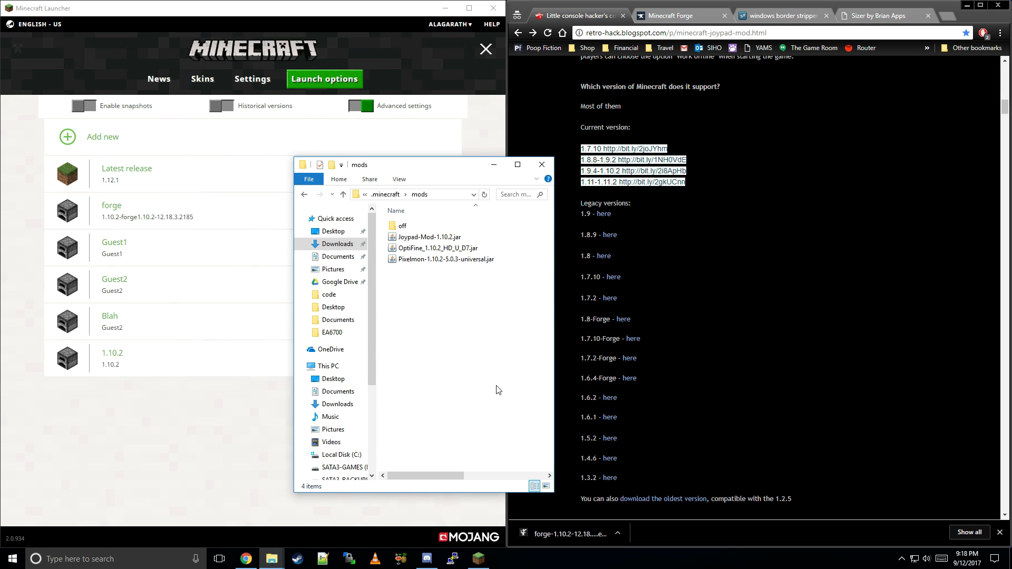
left_click(387, 195)
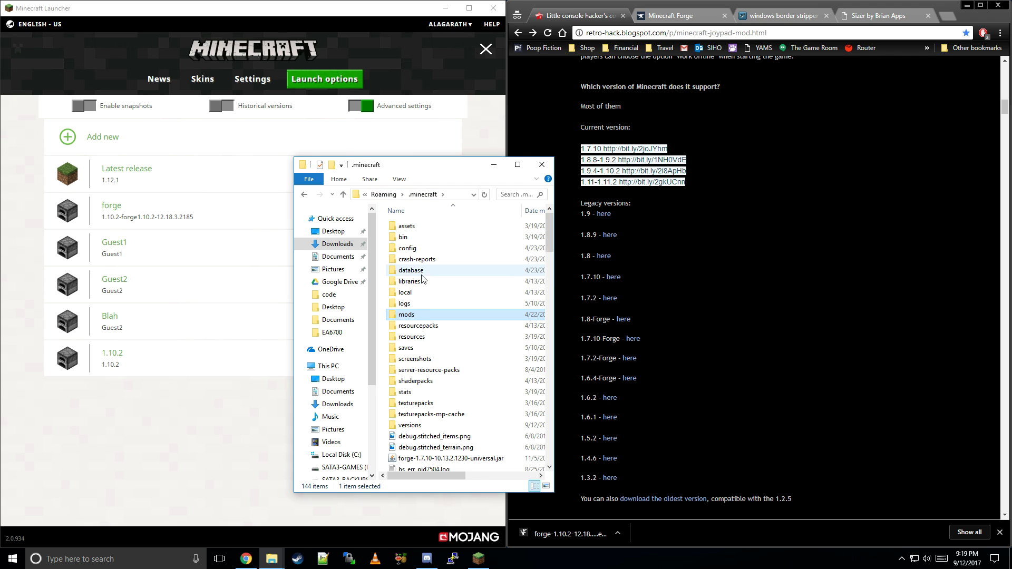
double_click(432, 427)
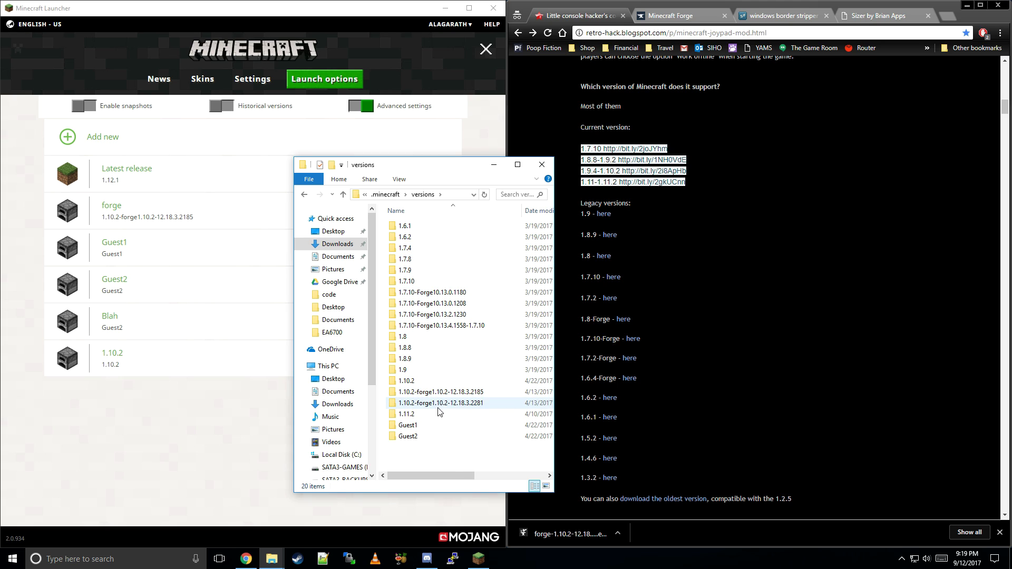
double_click(416, 392)
left_click(410, 230)
right_click(411, 230)
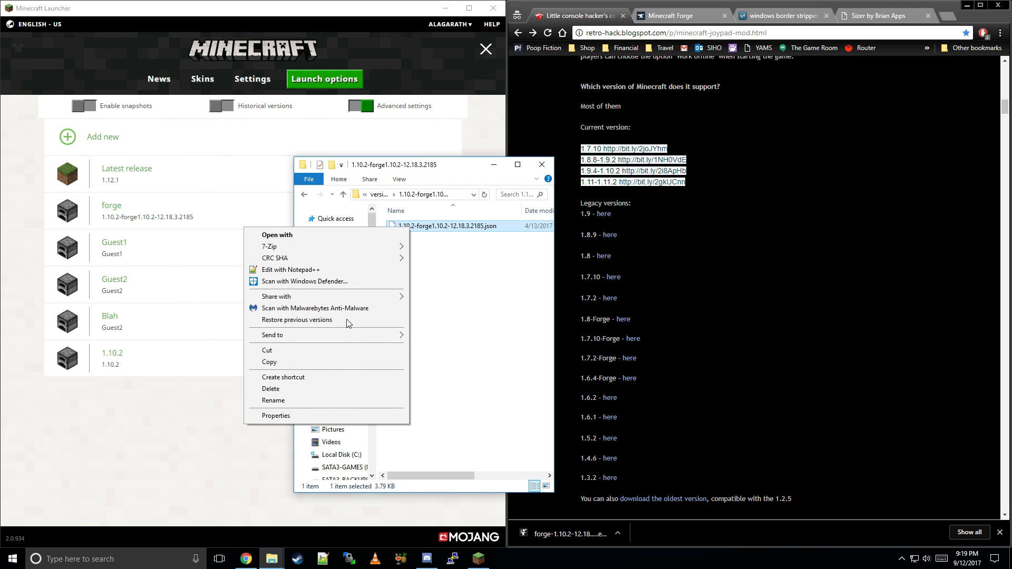
left_click(323, 360)
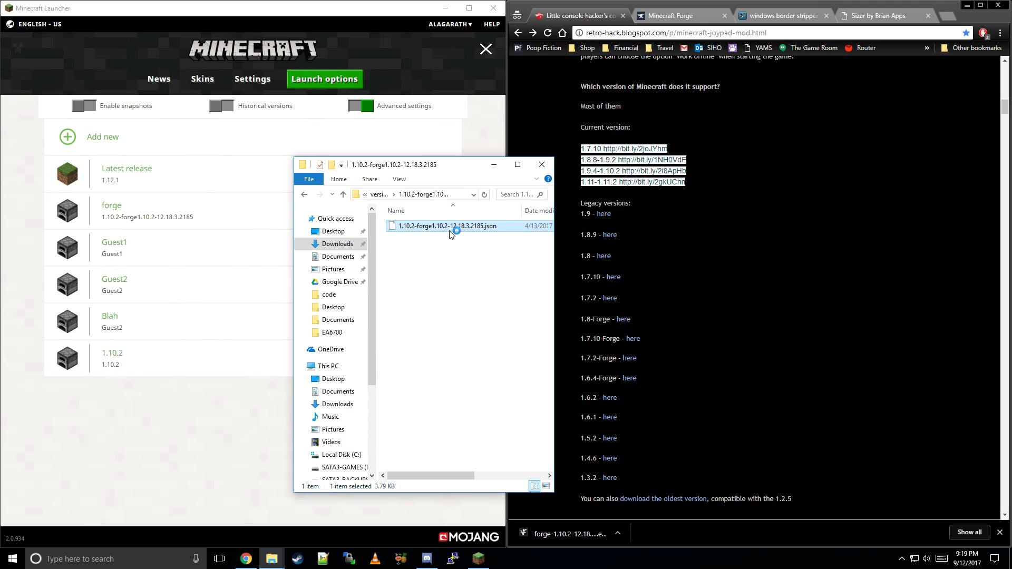
- Create a new folder named Guest3 inside versions and open it
left_click(311, 197)
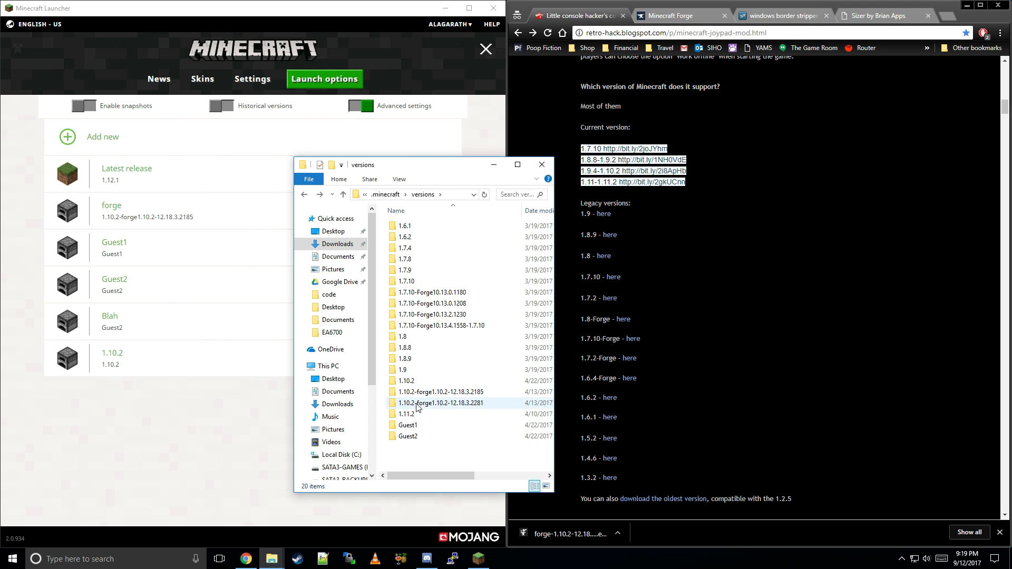
right_click(438, 446)
mouse_move(381, 425)
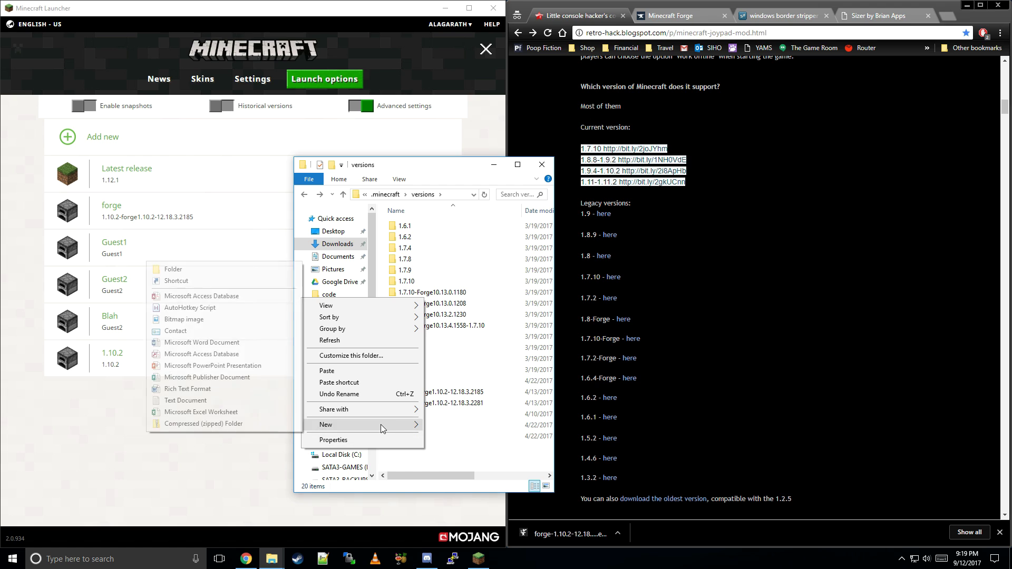
left_click(206, 272)
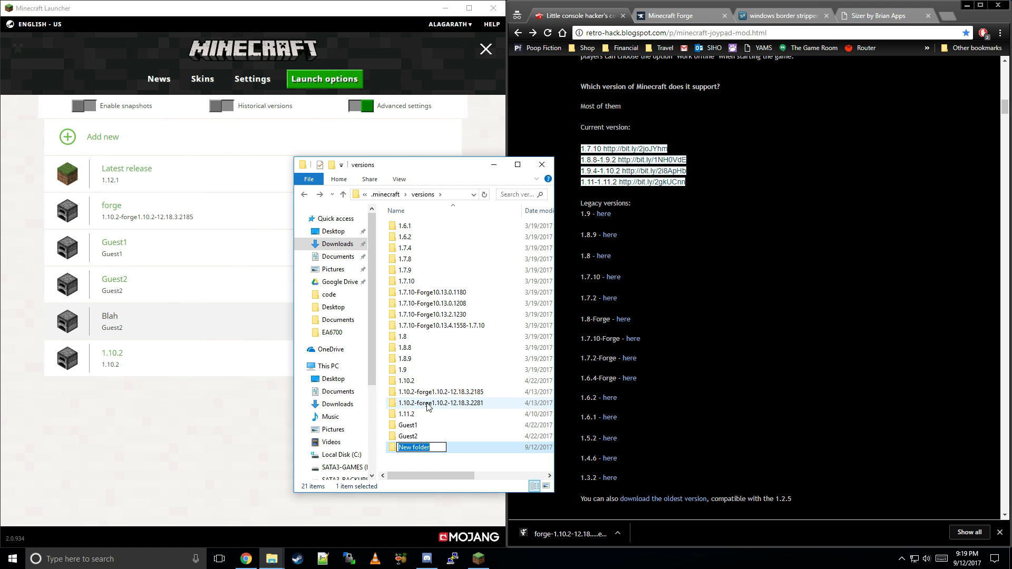
type("Guest3")
key("Return")
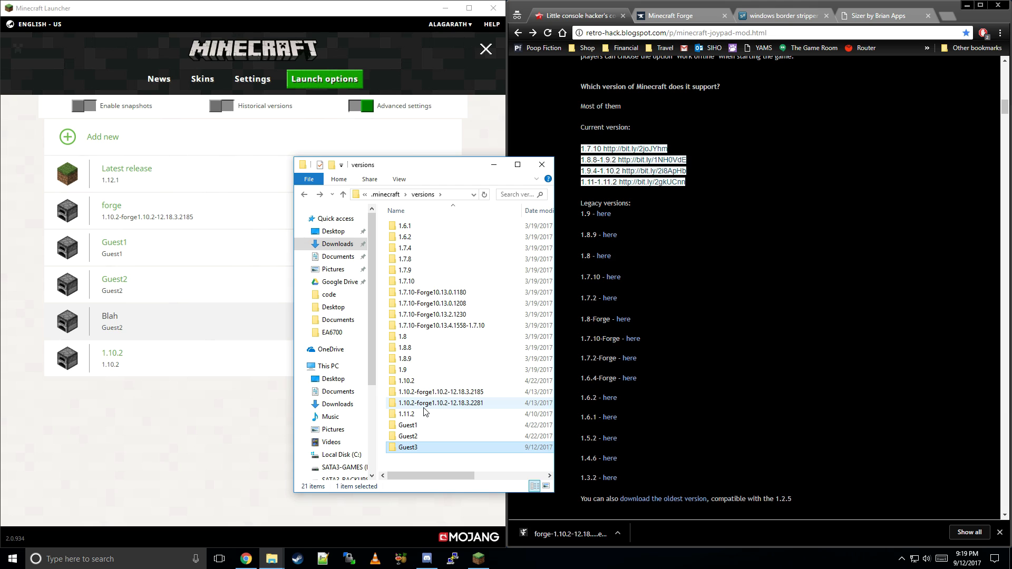
key("Return")
- Paste the Forge json into Guest3 and rename it to Guest3.json
right_click(410, 324)
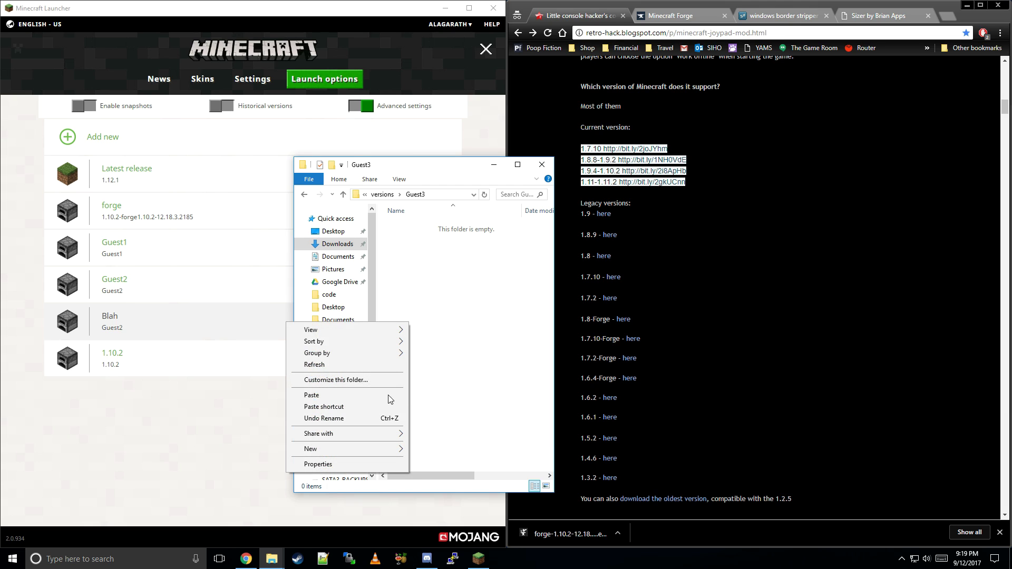
left_click(358, 395)
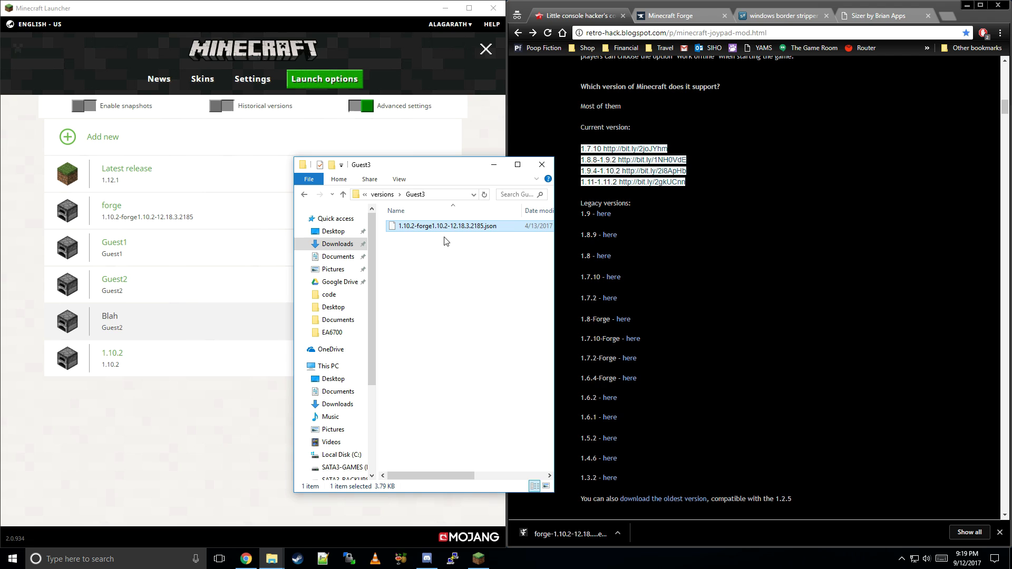
key("F2")
type("Guest3")
key("Return")
right_click(423, 232)
left_click(456, 262)
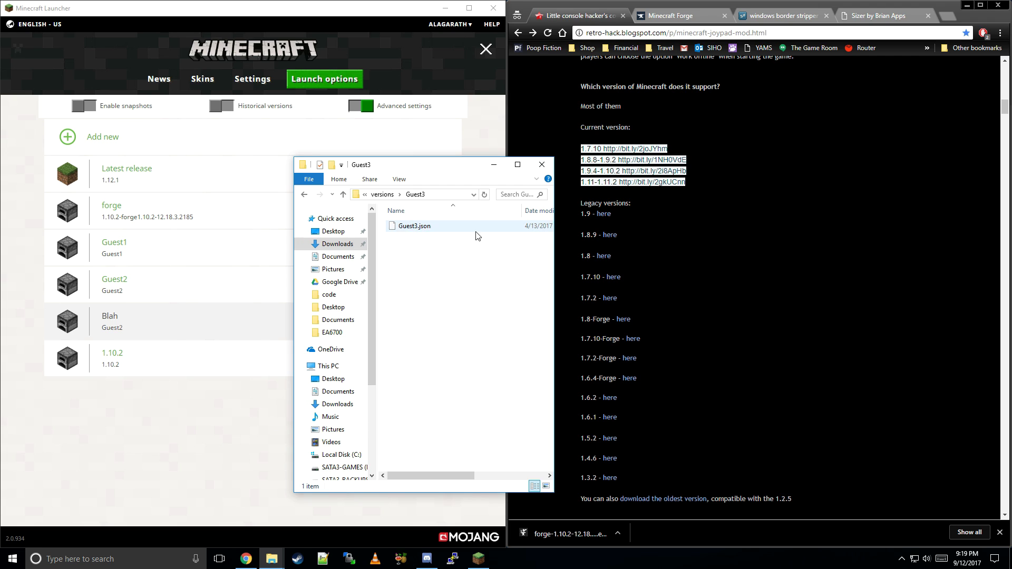
right_click(411, 229)
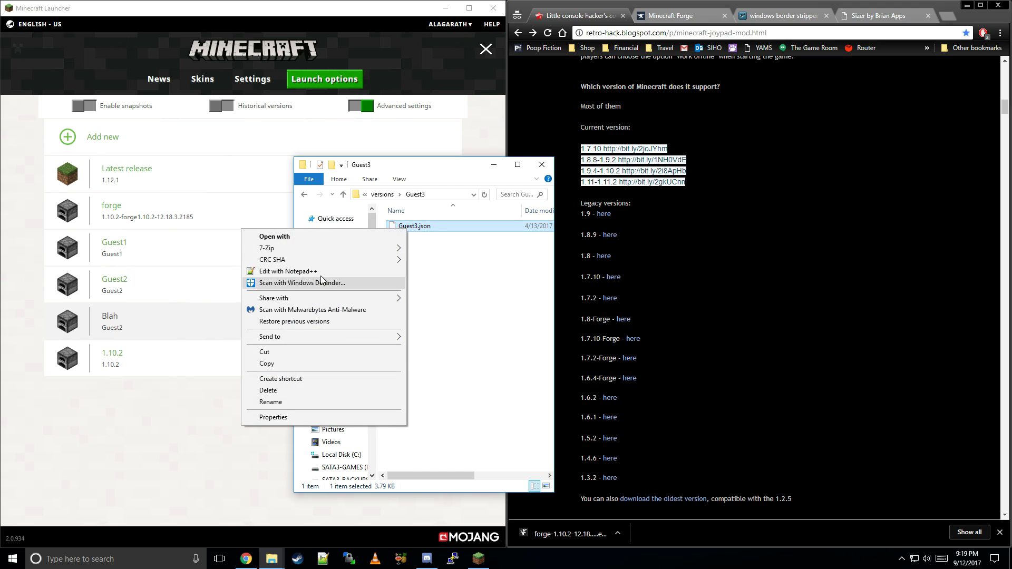
left_click(429, 270)
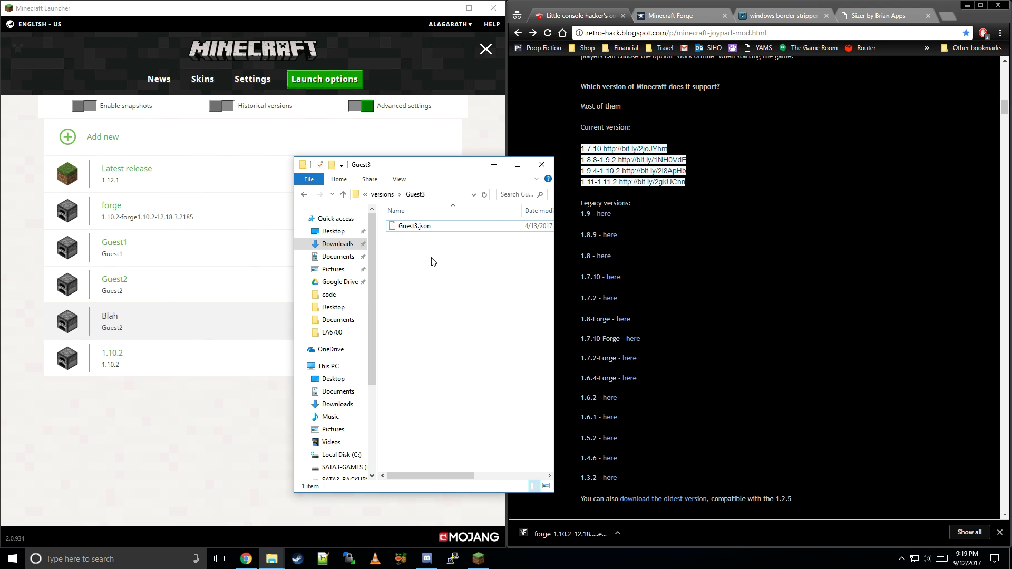
- Launch Notepad from search, load Guest3.json into it, and maximize the window
key("super")
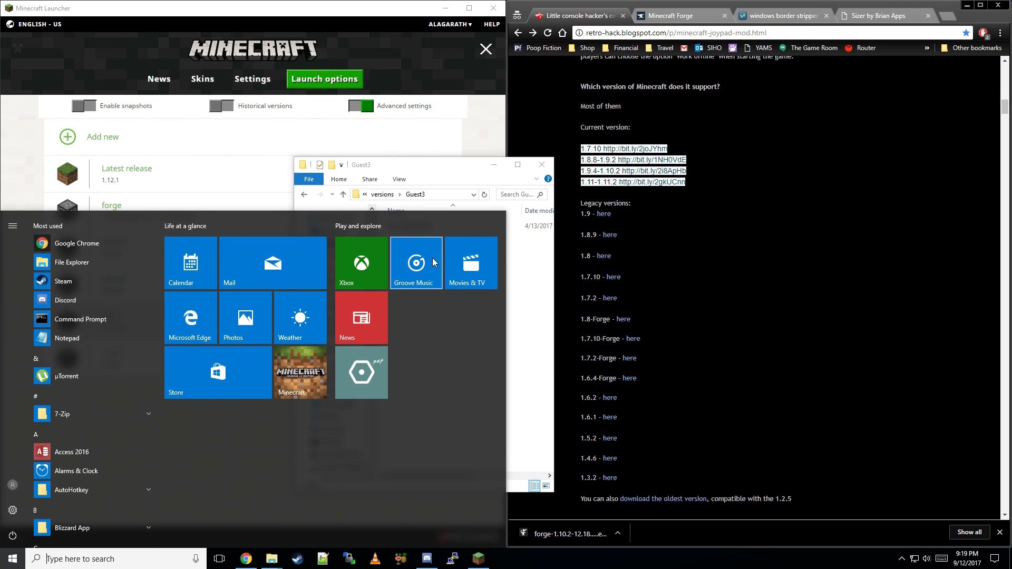
type("notepad")
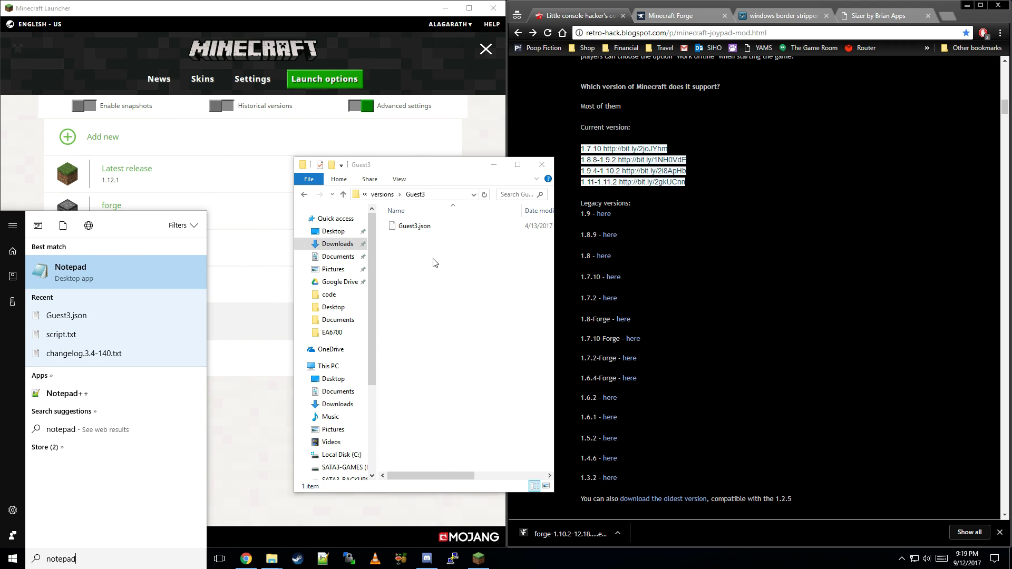
key("Escape")
key("super")
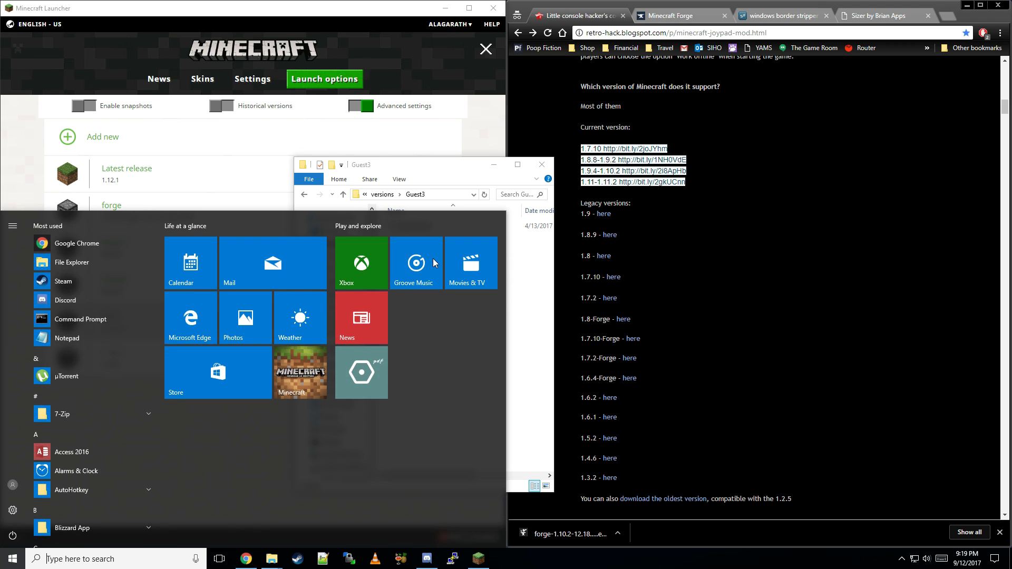
type("notepad")
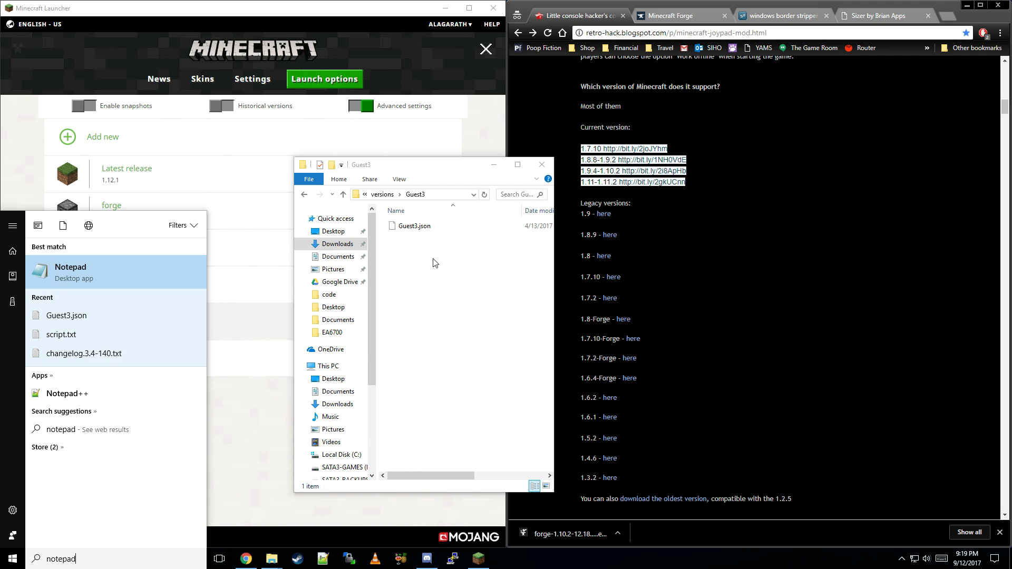
key("Return")
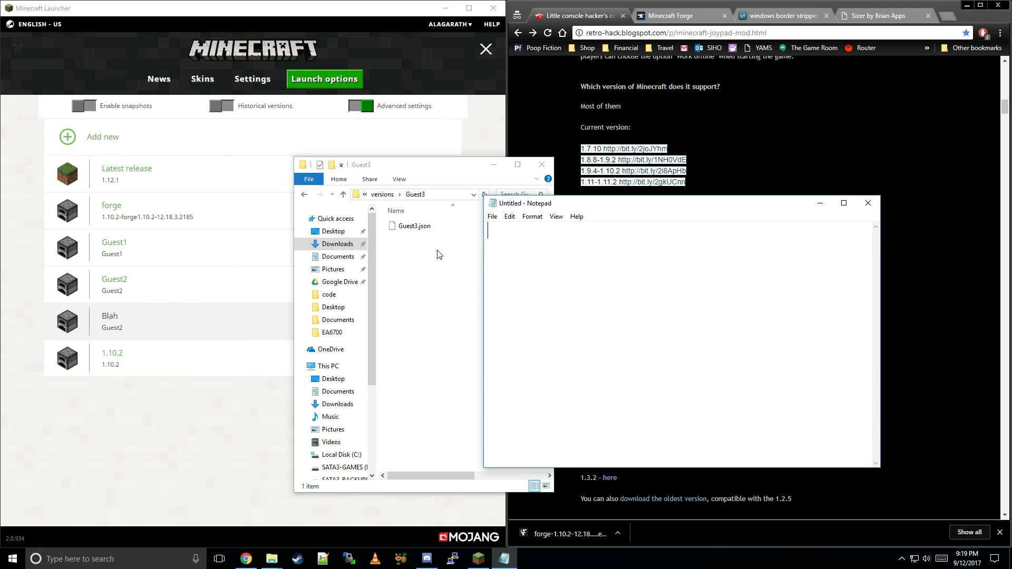
left_click_drag(413, 227, 576, 254)
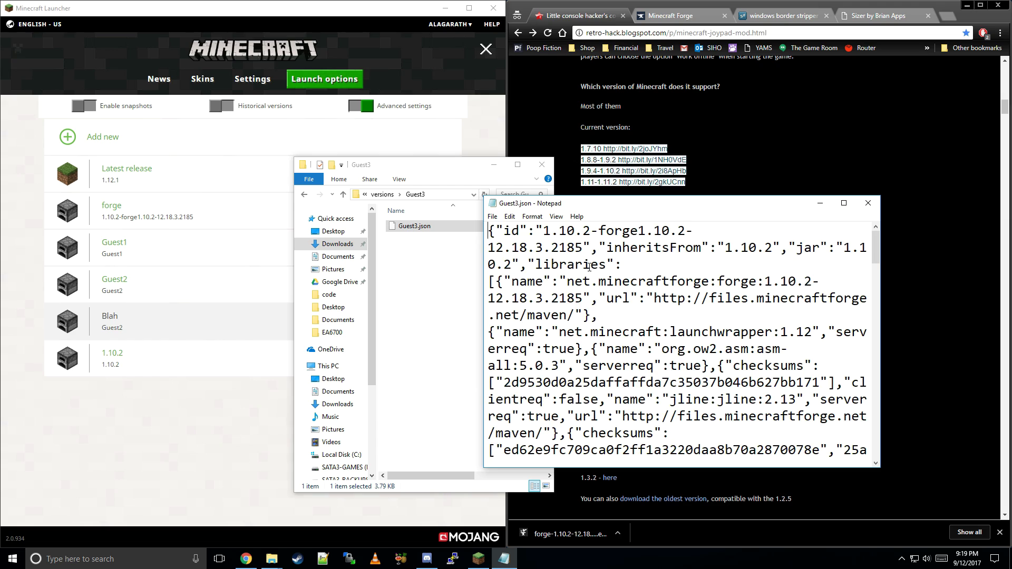
left_click(844, 204)
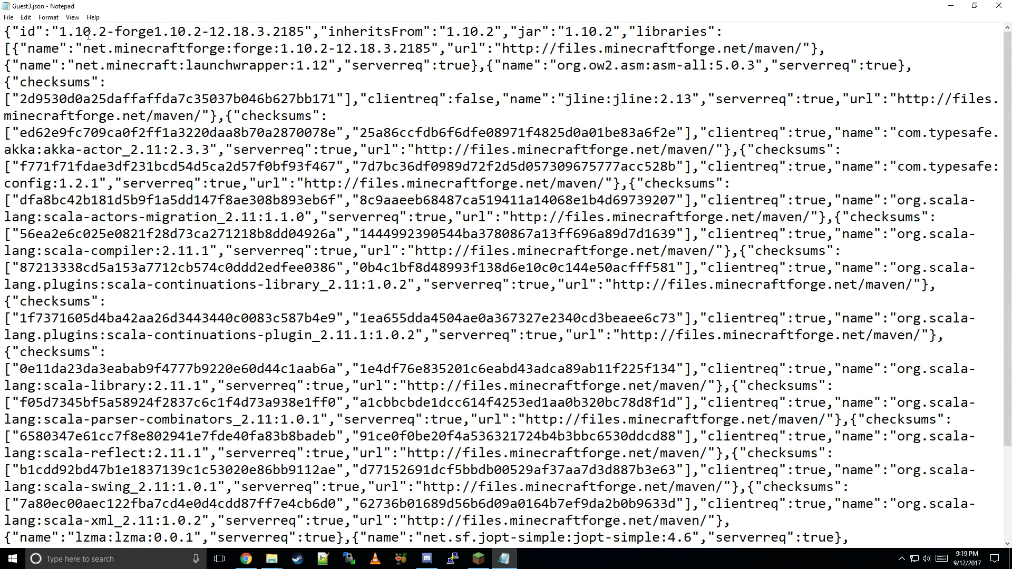
- Replace the id value on the first line with Guest3
left_click_drag(62, 32, 302, 27)
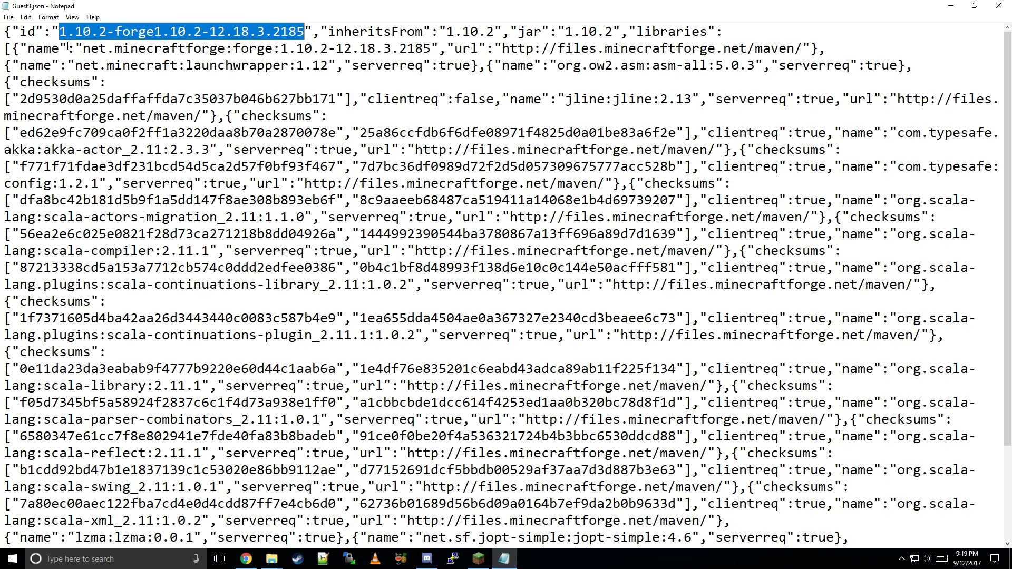
left_click_drag(19, 31, 59, 32)
type("Guest3")
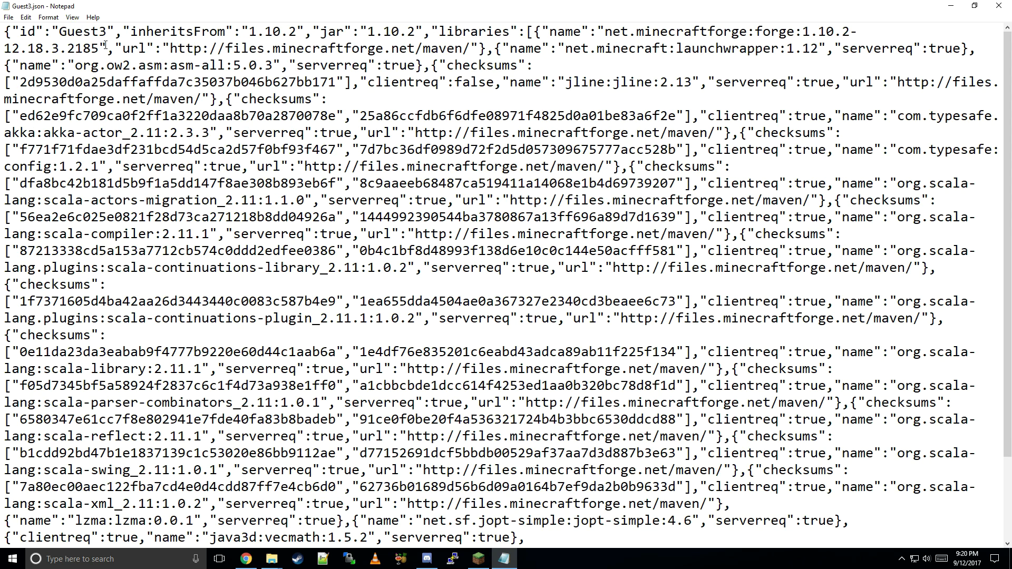
- Replace ${auth_player_name} in the launch arguments with Guest3 and close the file
scroll(319, 200, "down", 2)
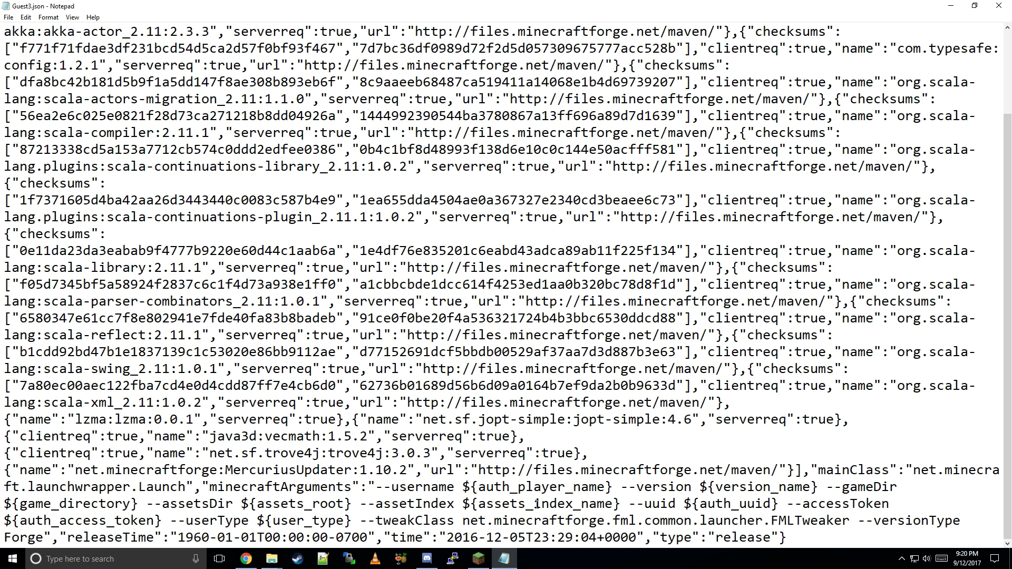
left_click_drag(392, 487, 610, 486)
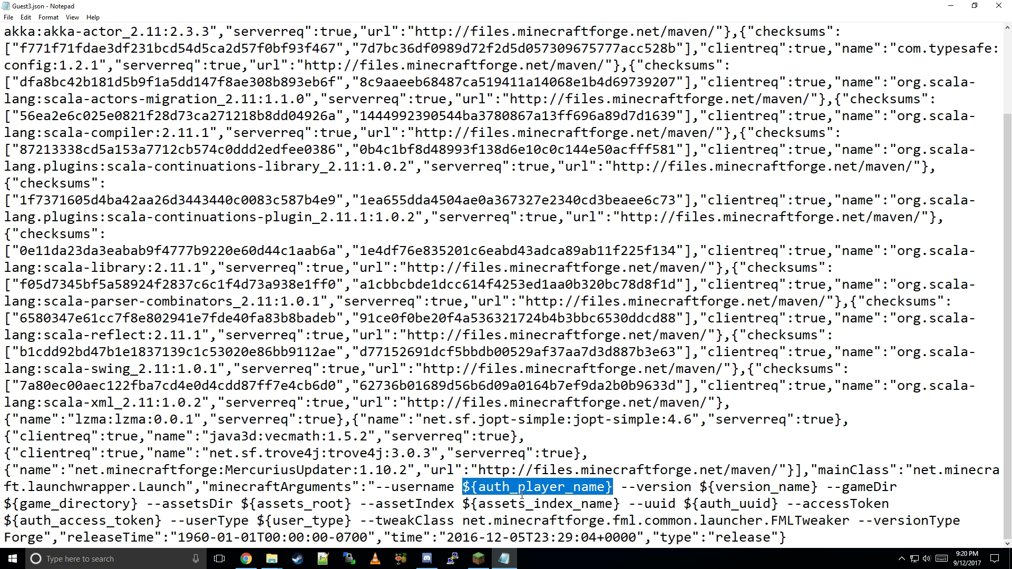
type("Guest3")
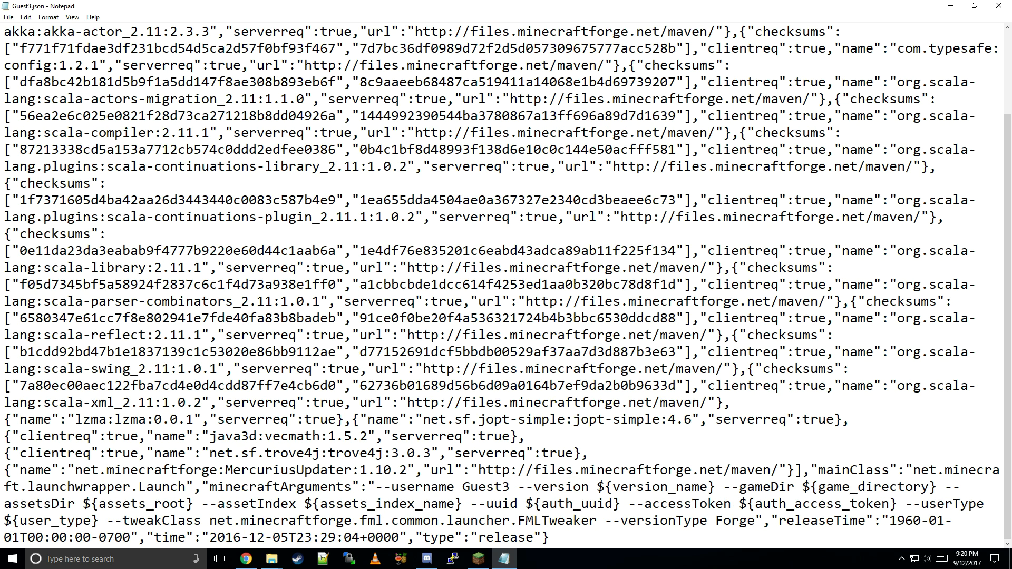
left_click(999, 5)
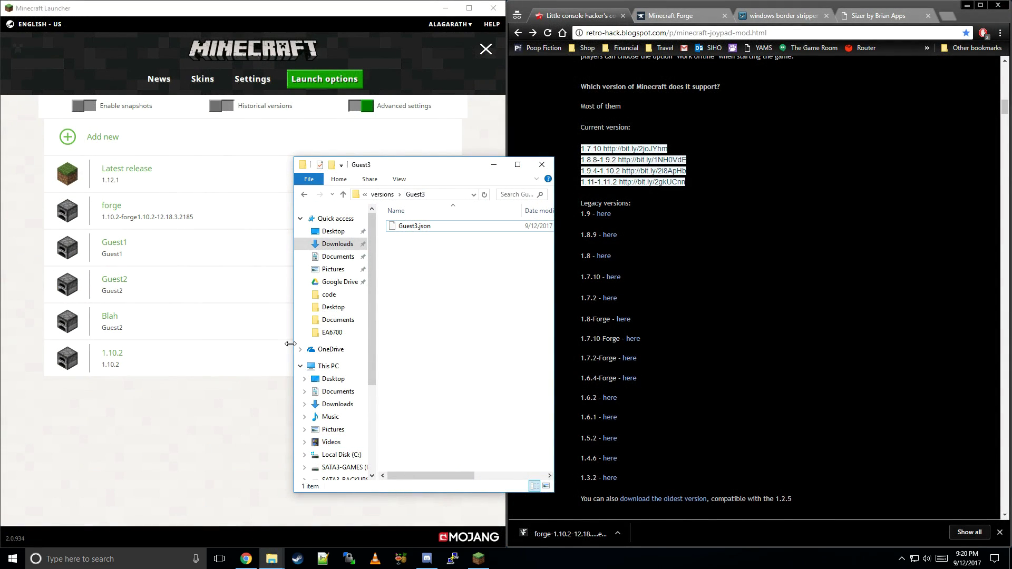
- Restart the Minecraft Launcher, snap it left beside Chrome, and show the Launch options list
left_click(30, 152)
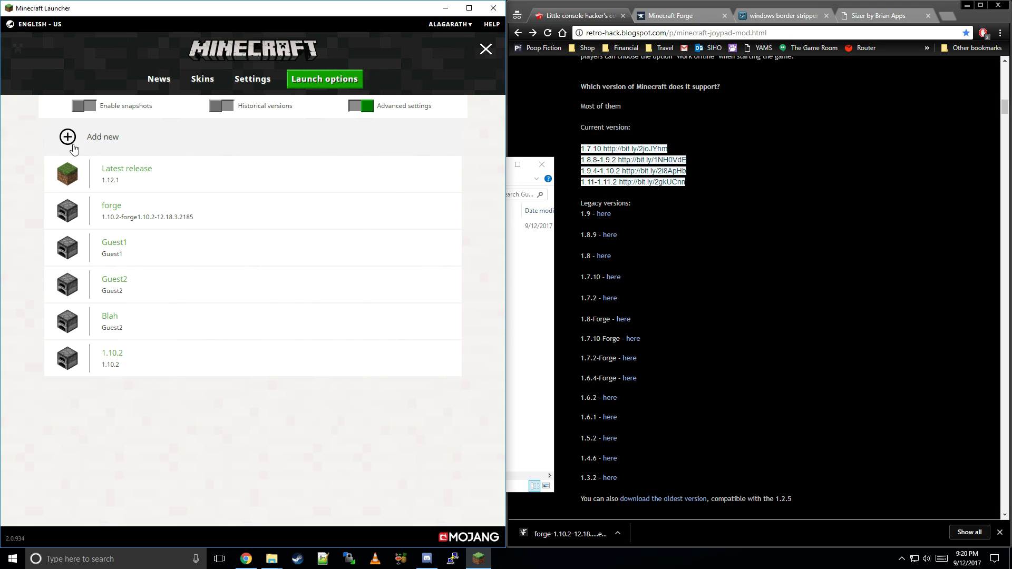
left_click(493, 9)
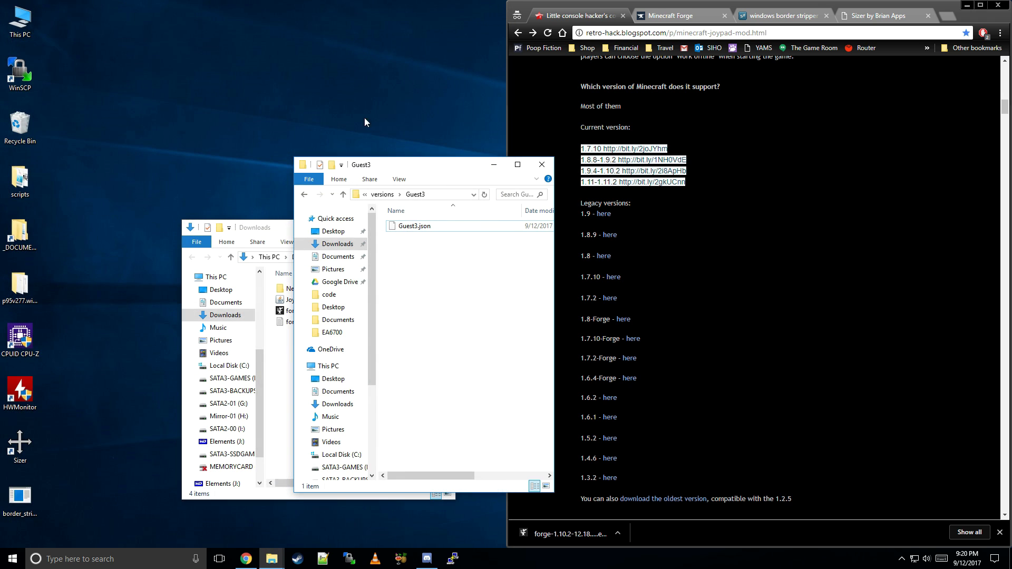
key("super")
type("minec")
key("Return")
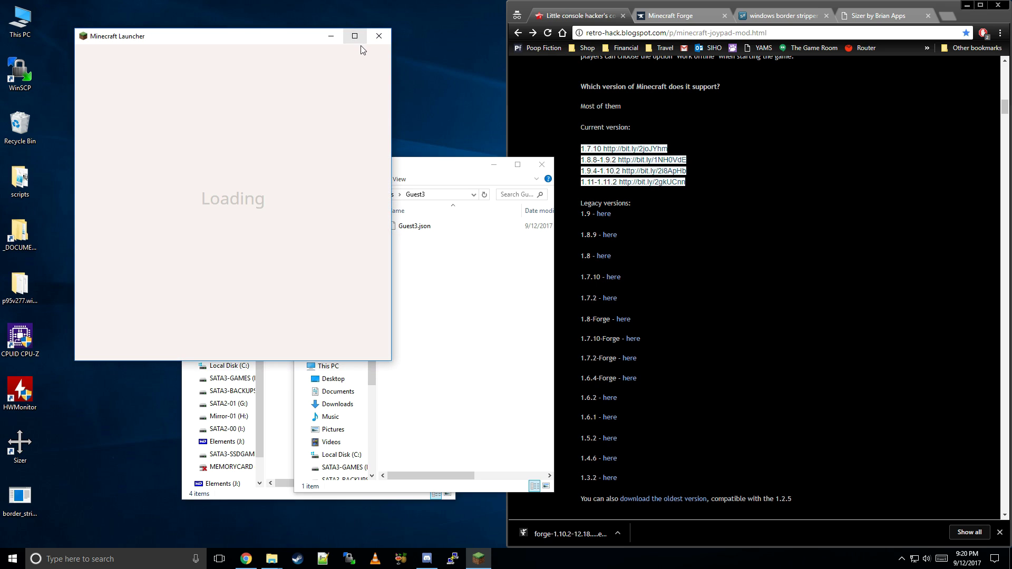
key("super+Left")
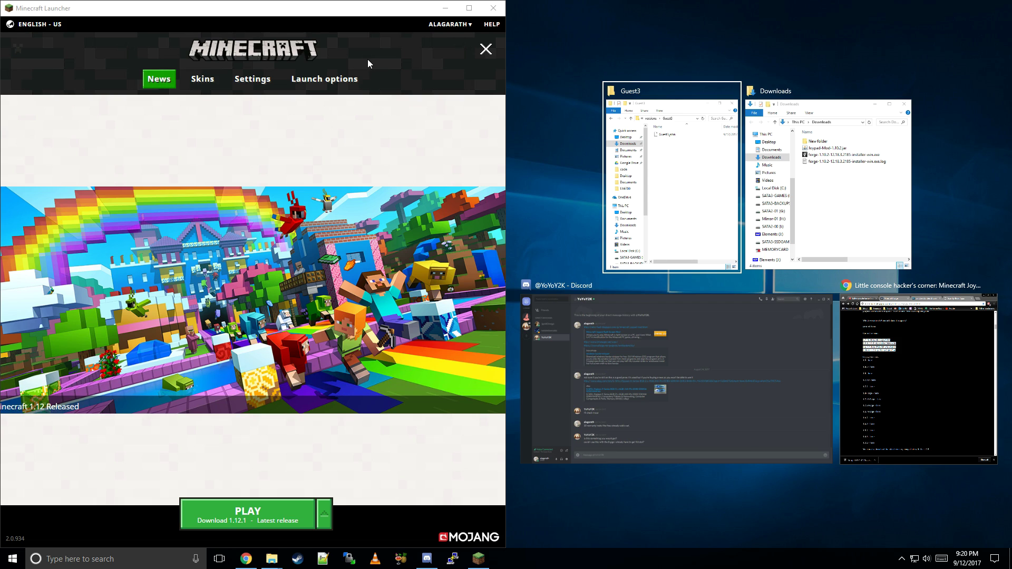
left_click(246, 559)
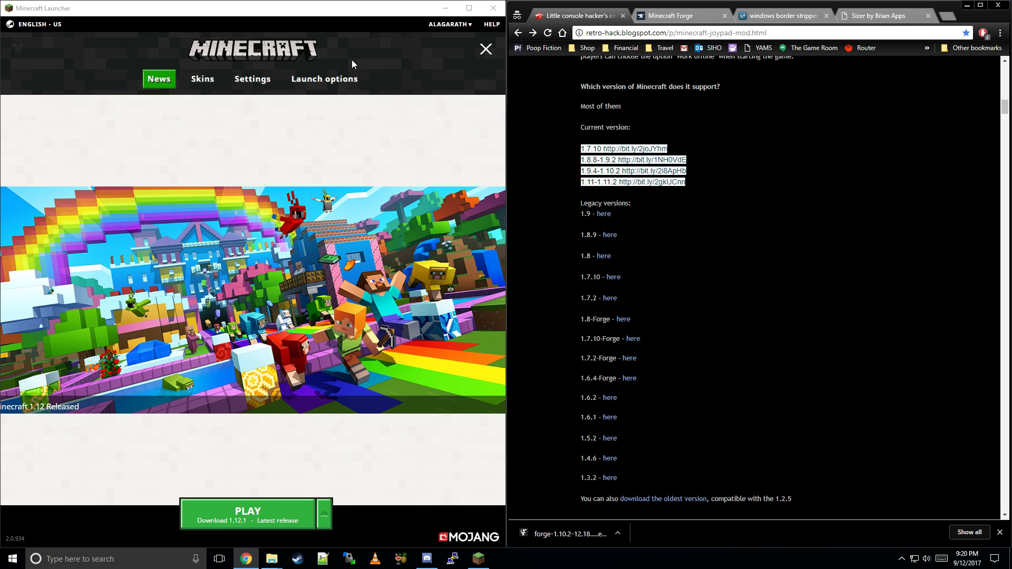
left_click(340, 79)
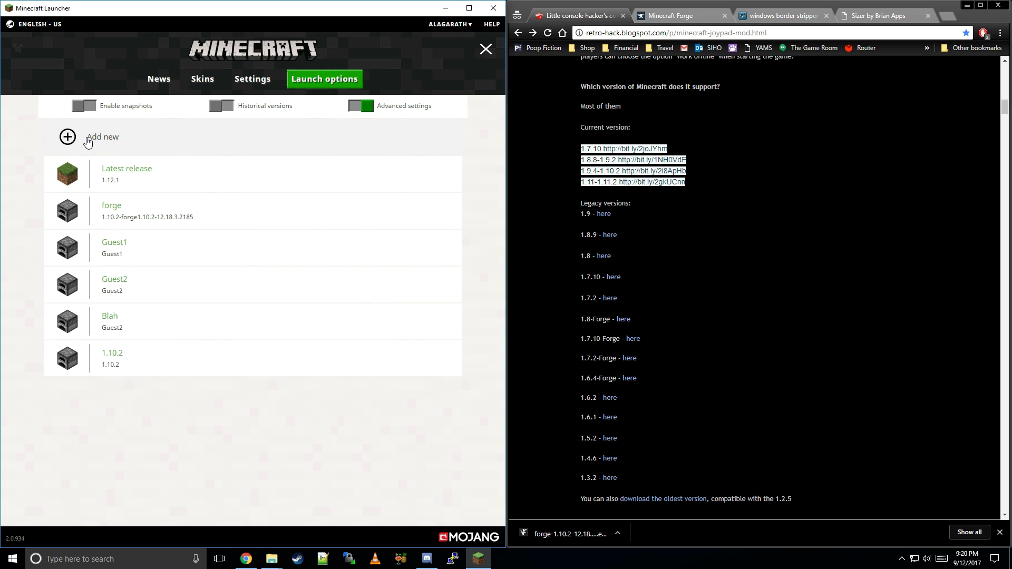
- Add a profile named Guest3 using version release Guest3, with custom JVM arguments enabled
left_click(68, 138)
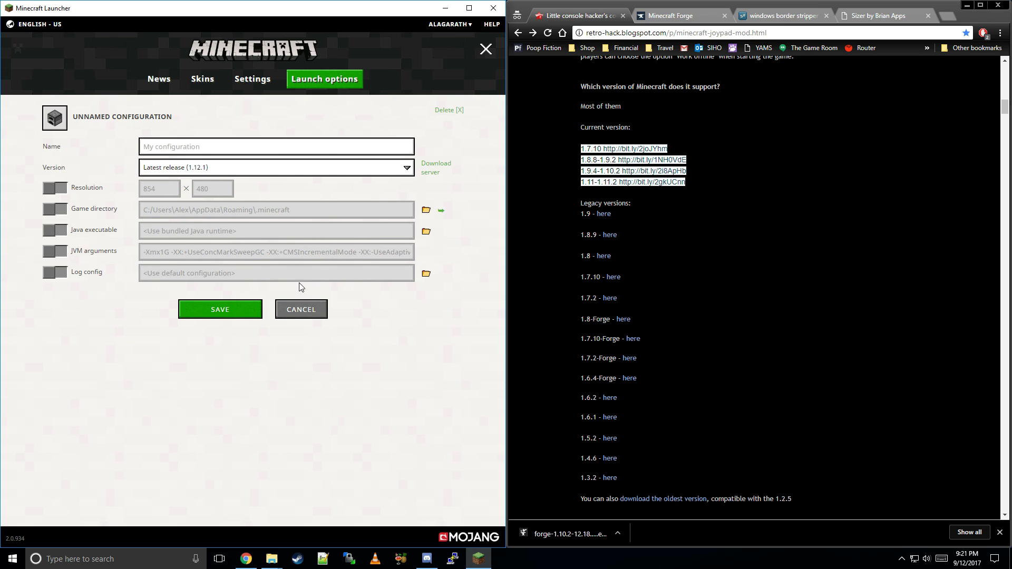
left_click(302, 309)
left_click(158, 138)
type("Guest3")
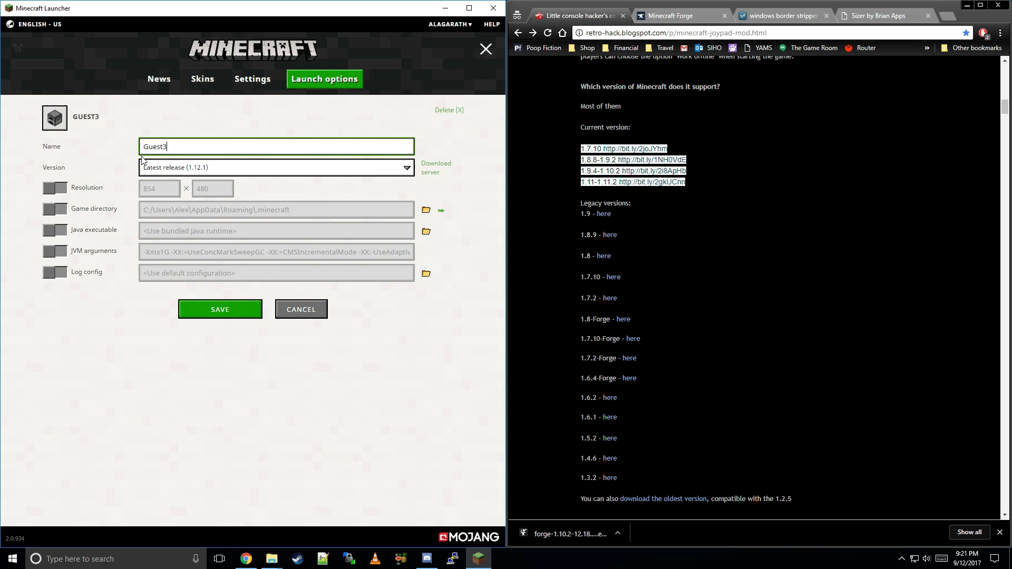
left_click(217, 174)
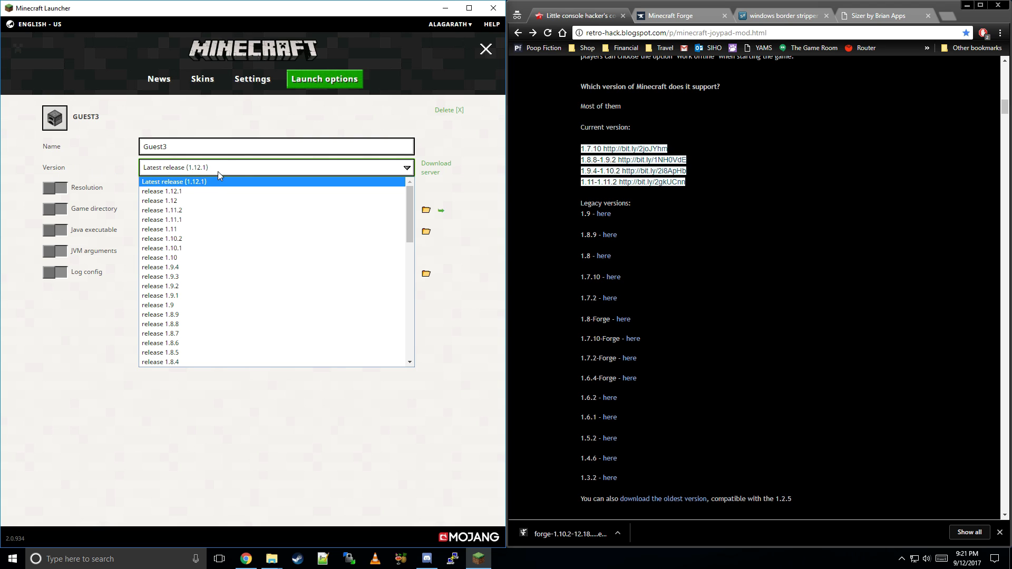
left_click_drag(410, 216, 407, 337)
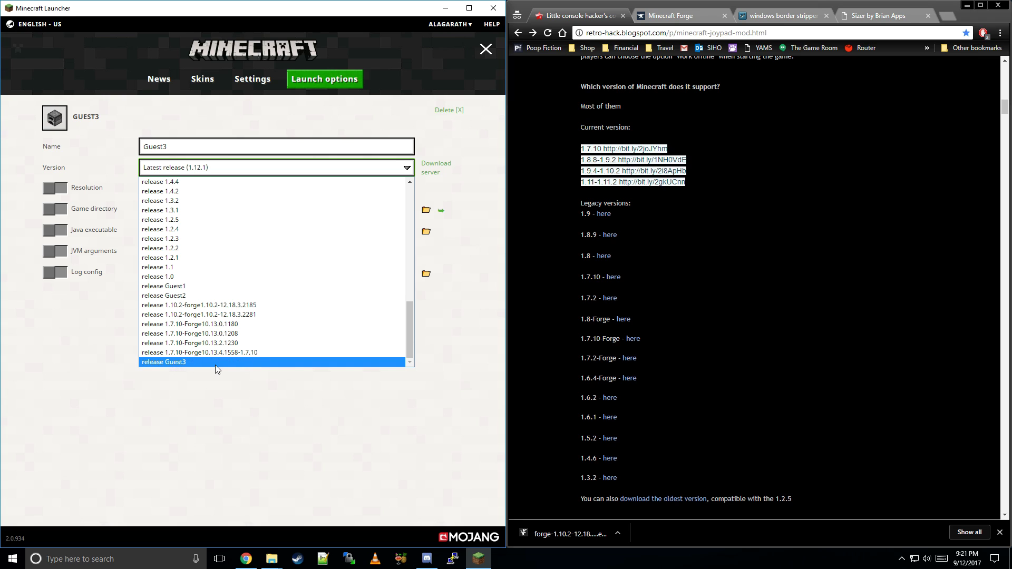
left_click(180, 362)
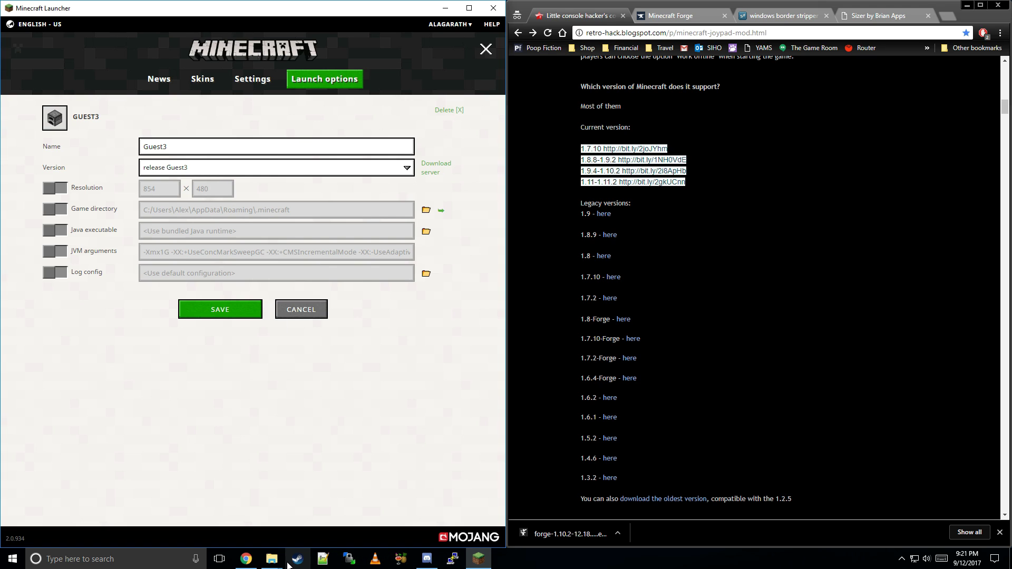
mouse_move(271, 558)
left_click(52, 253)
- Inspect the -Xmx1G JVM argument, switch JVM arguments back off, and save the Guest3 profile
left_click(181, 252)
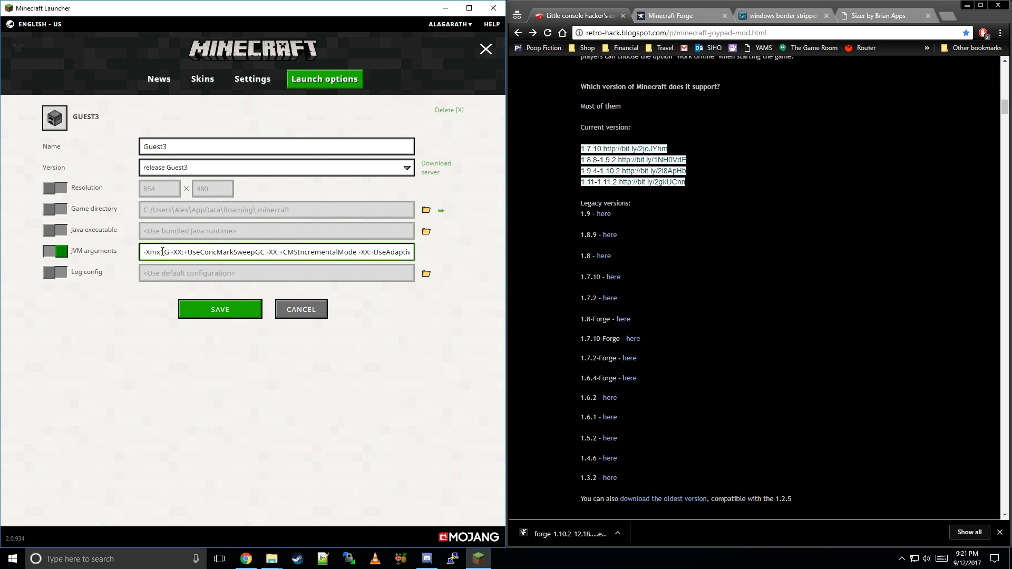
left_click_drag(164, 252, 160, 252)
left_click(164, 252)
left_click(61, 254)
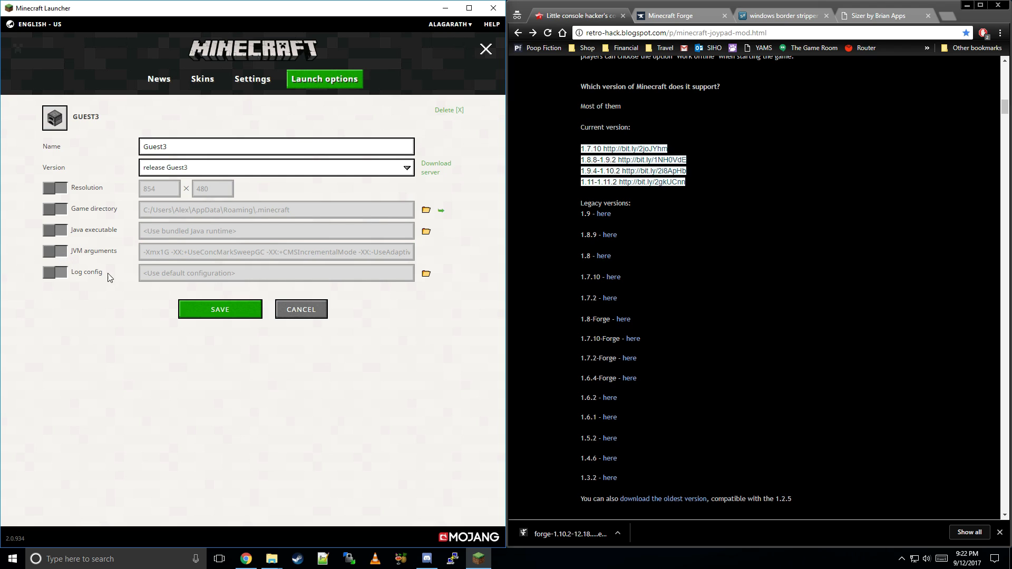
left_click(220, 308)
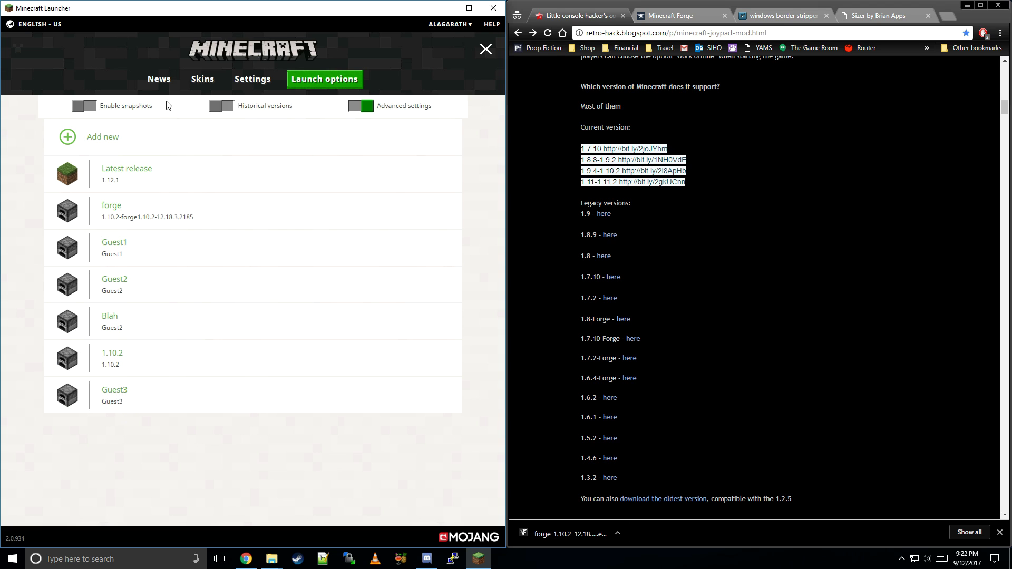
left_click(159, 79)
- Browse the play profile list, then open Options once Minecraft 1.10.2 with 7 mods loads
left_click(324, 514)
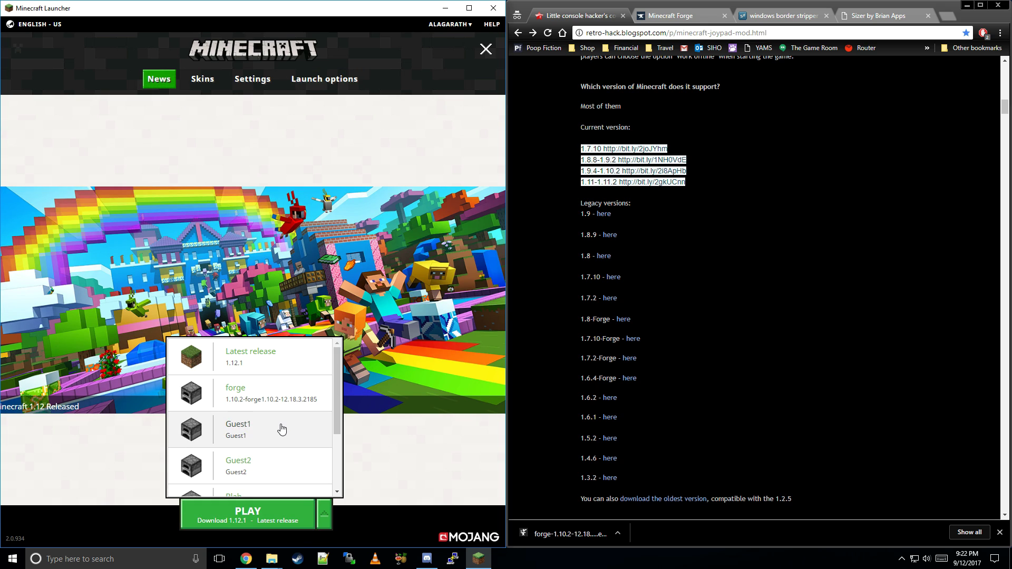
scroll(281, 432, "down", 3)
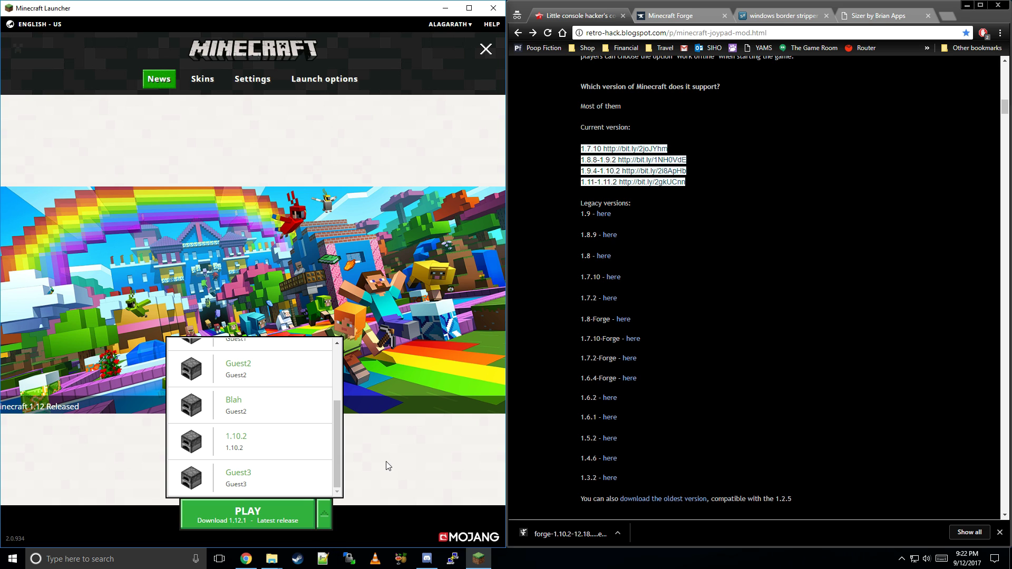
left_click(359, 373)
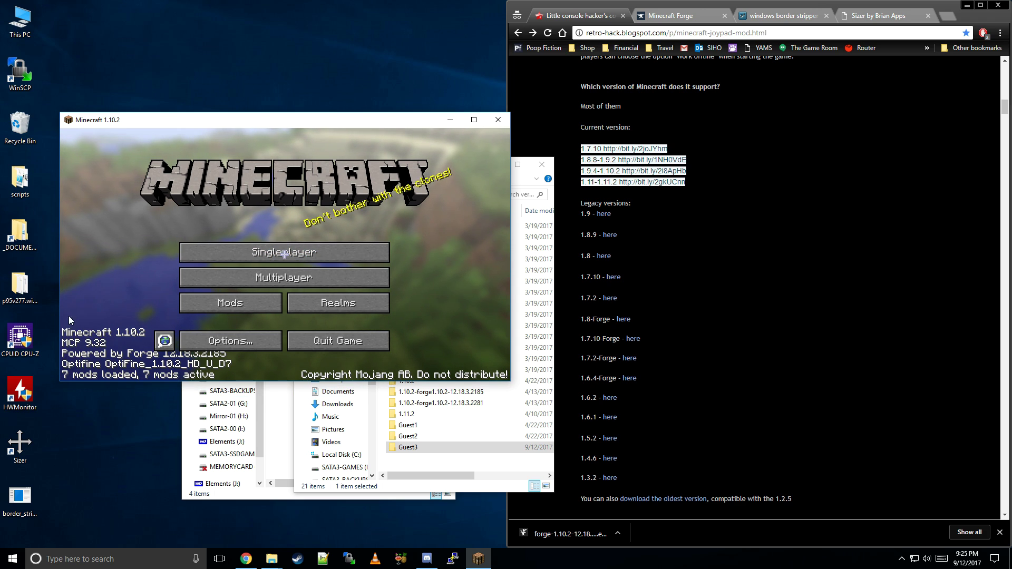
left_click(224, 343)
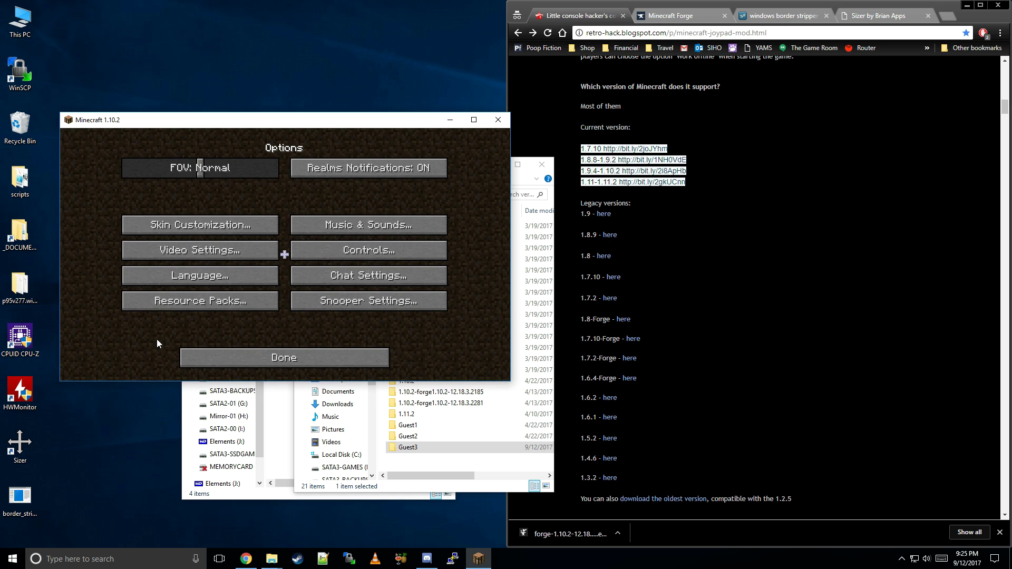
- Open the Joypad Mod Controls screen and advance to controller 2 of 4
left_click(348, 254)
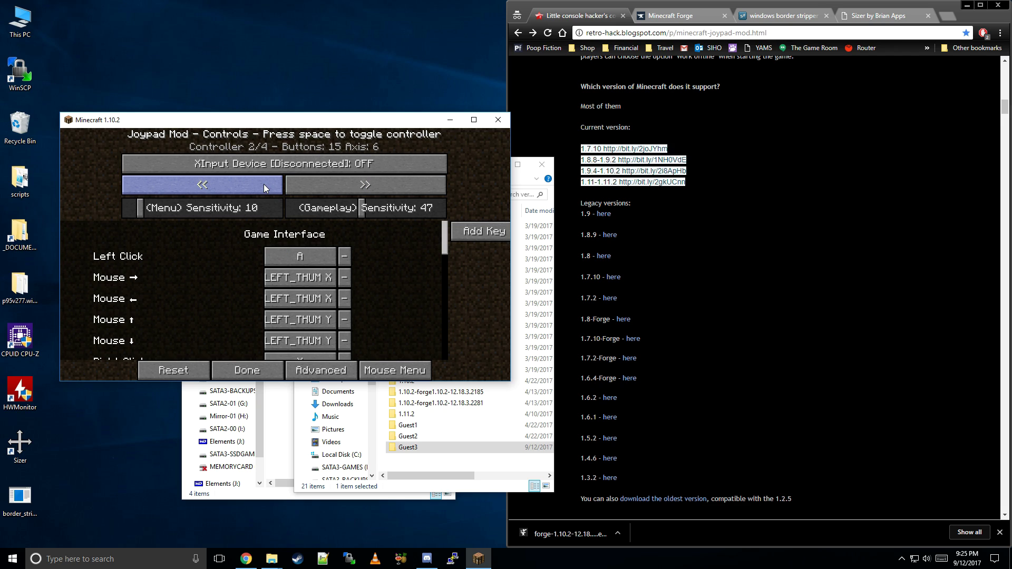
left_click(315, 188)
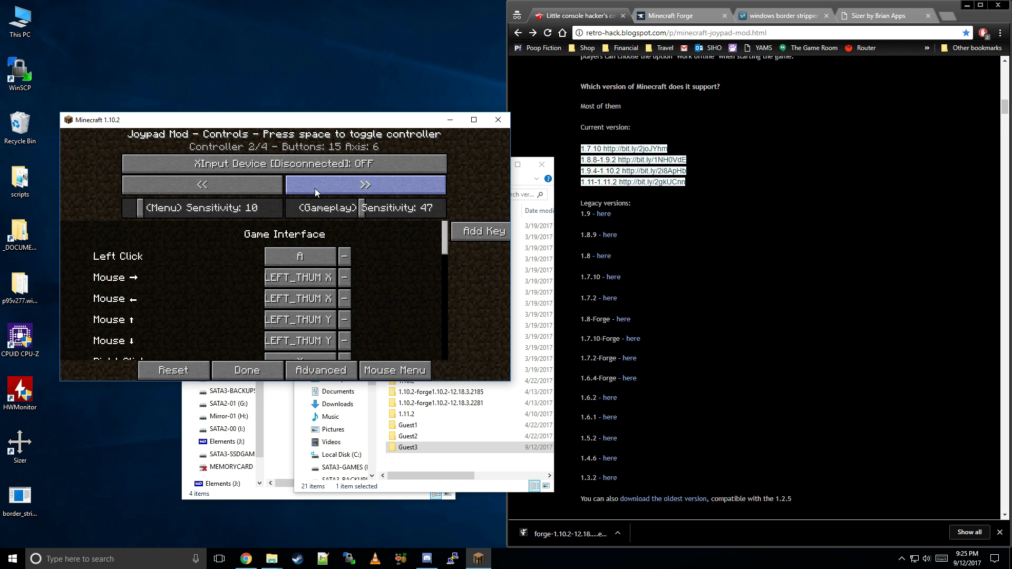
- Cycle the controller slots back to Controller 1/4 and turn on its XInput device
left_click(315, 188)
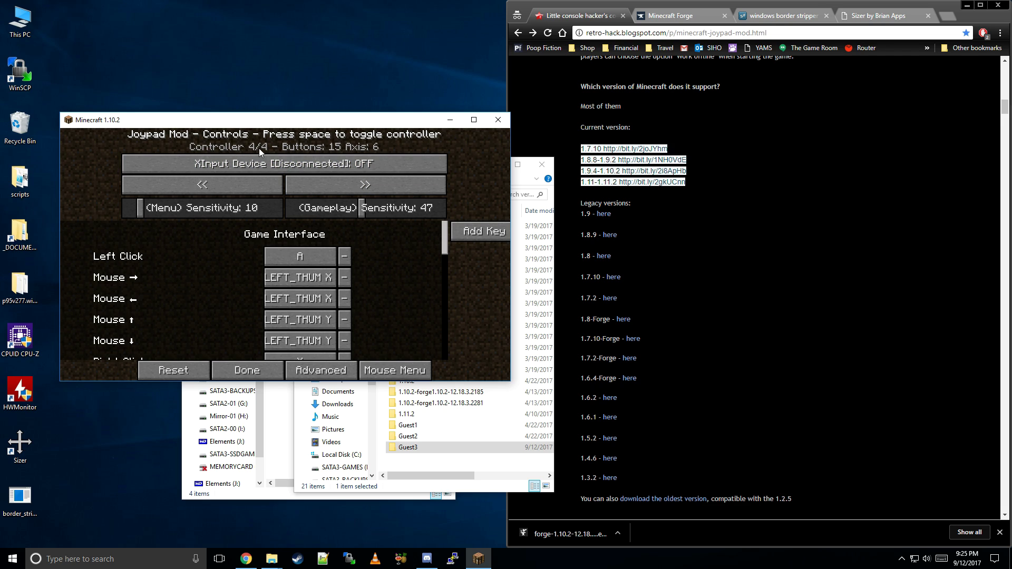
left_click(312, 179)
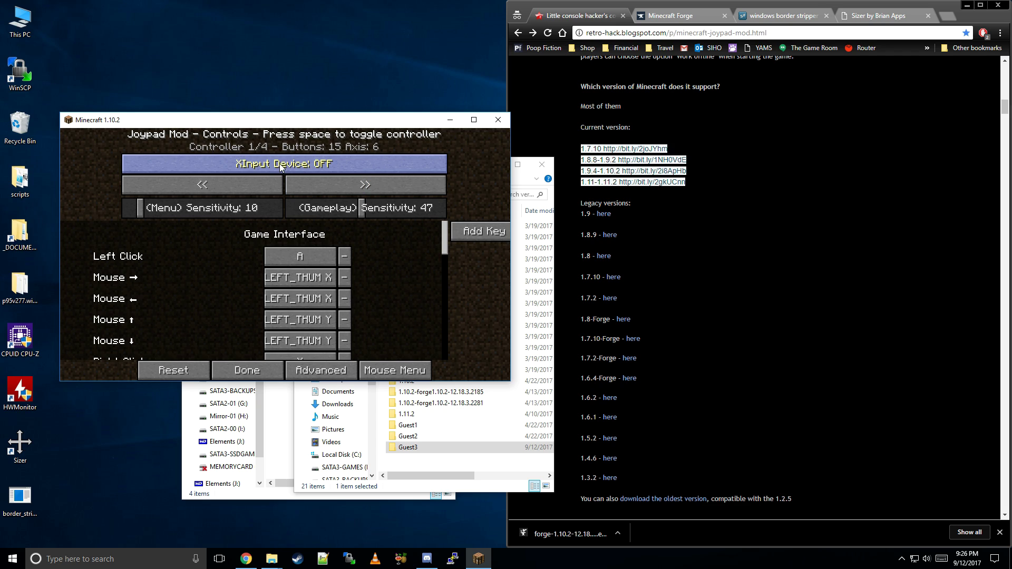
left_click(317, 191)
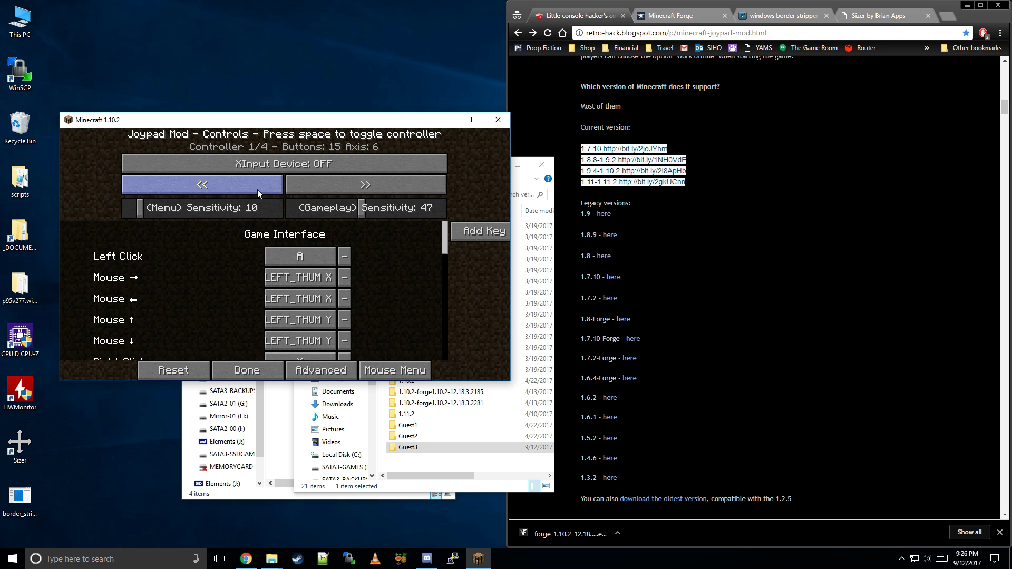
left_click(316, 187)
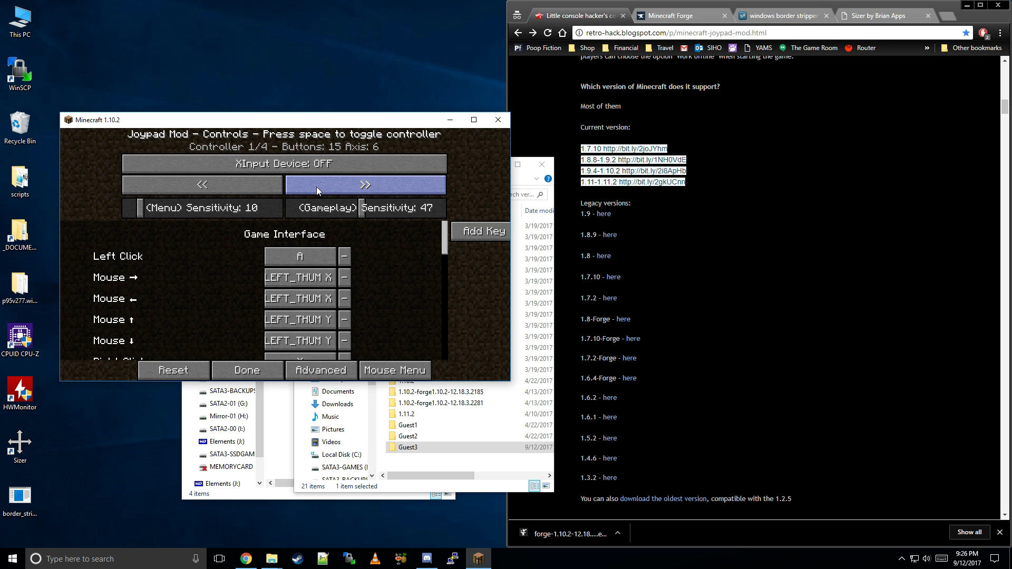
left_click(249, 183)
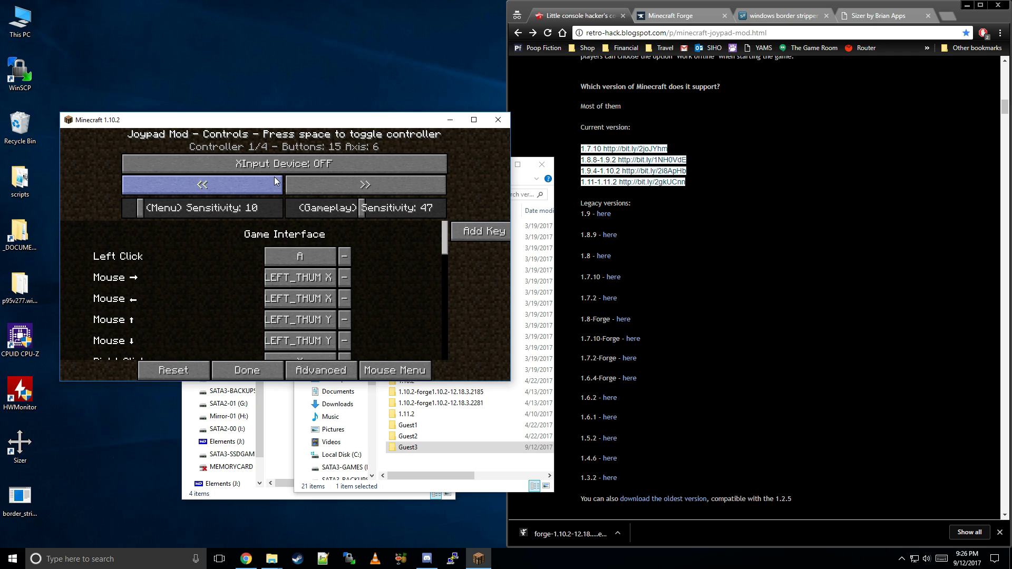
left_click(314, 166)
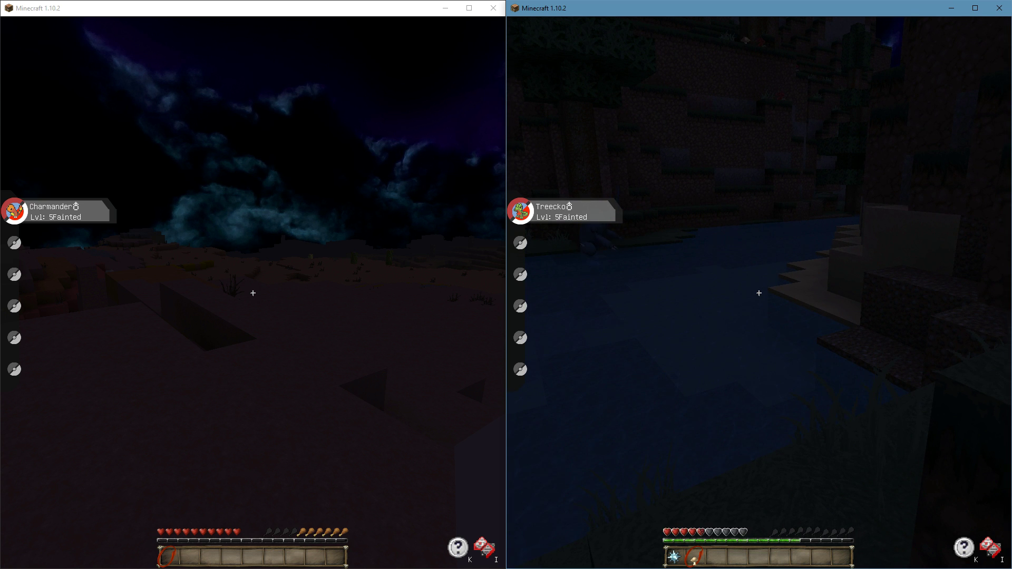
- Host the right-hand player's world on LAN with Start LAN World, then walk that player forward
key("Escape")
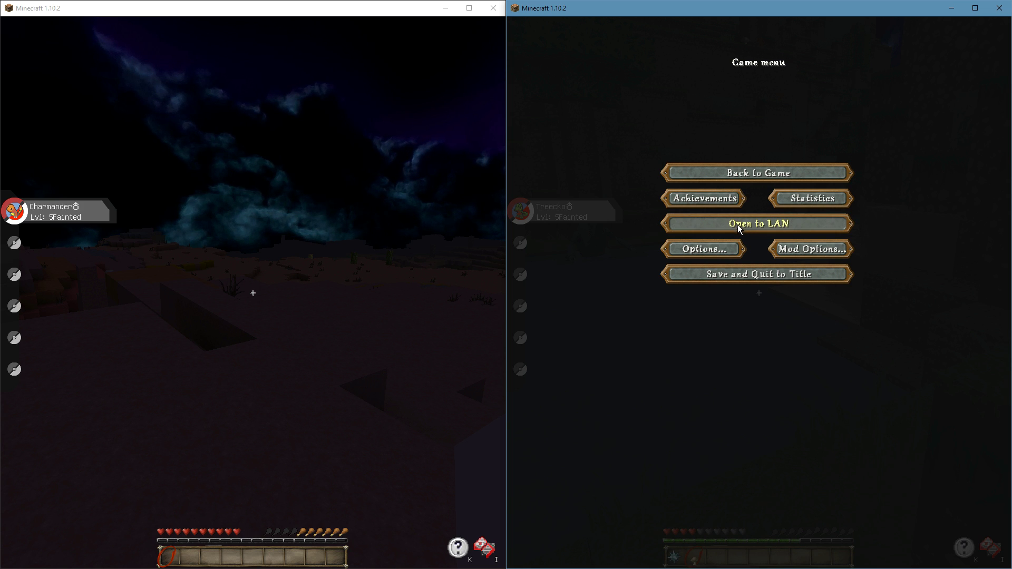
left_click(751, 223)
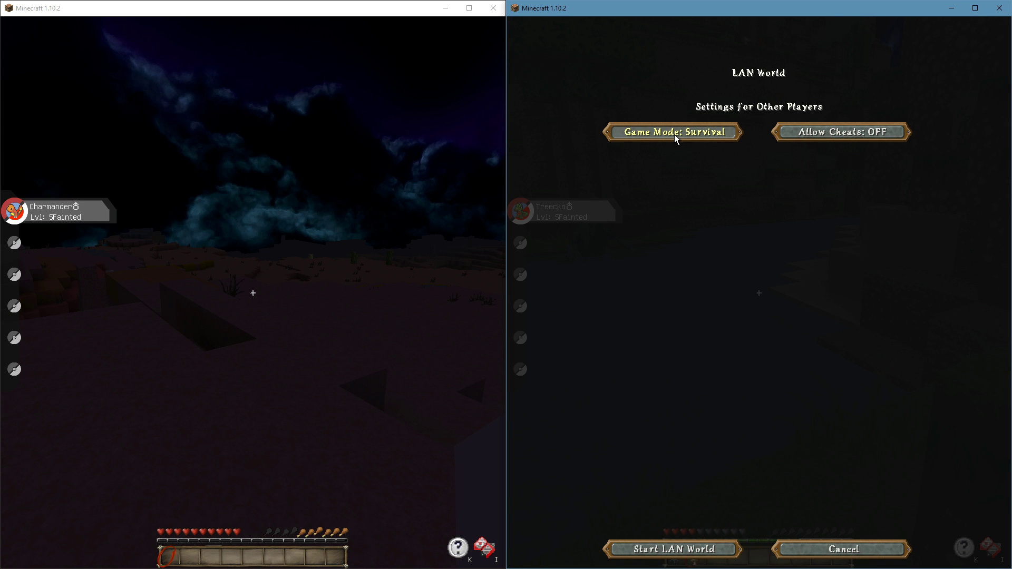
left_click(674, 549)
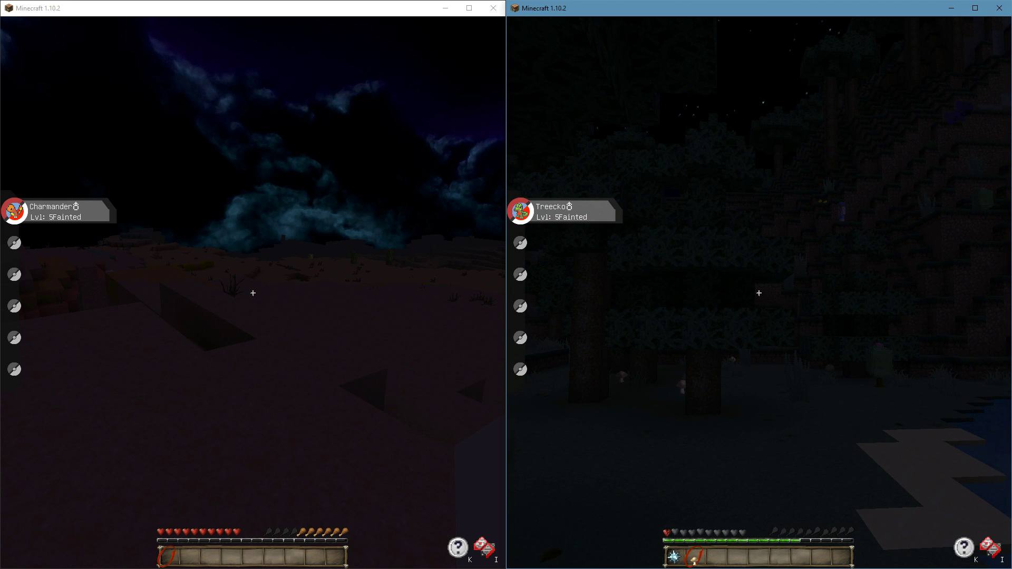
key("w")
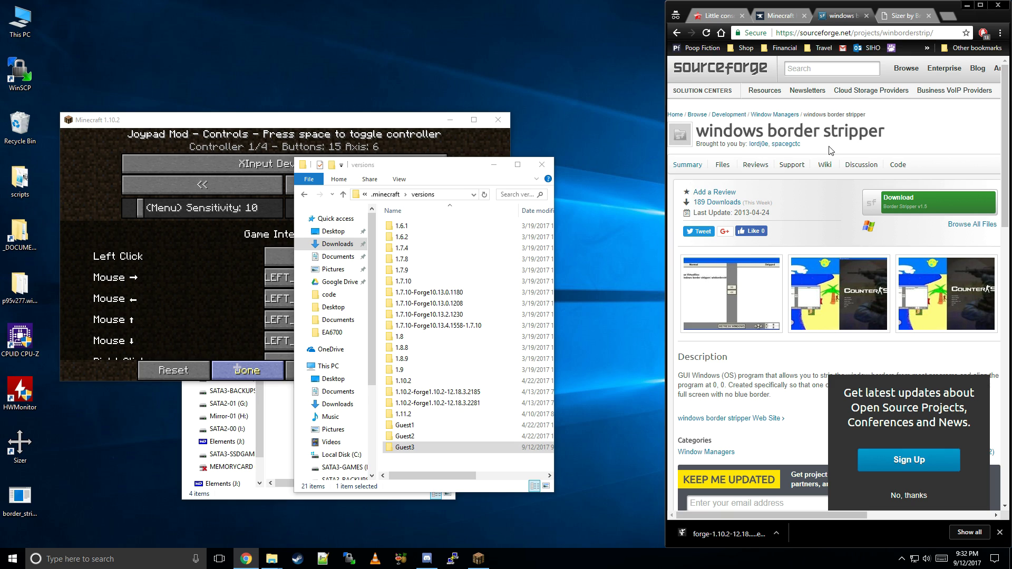
- Launch the Sizer window-resizing utility from its desktop icon
double_click(35, 443)
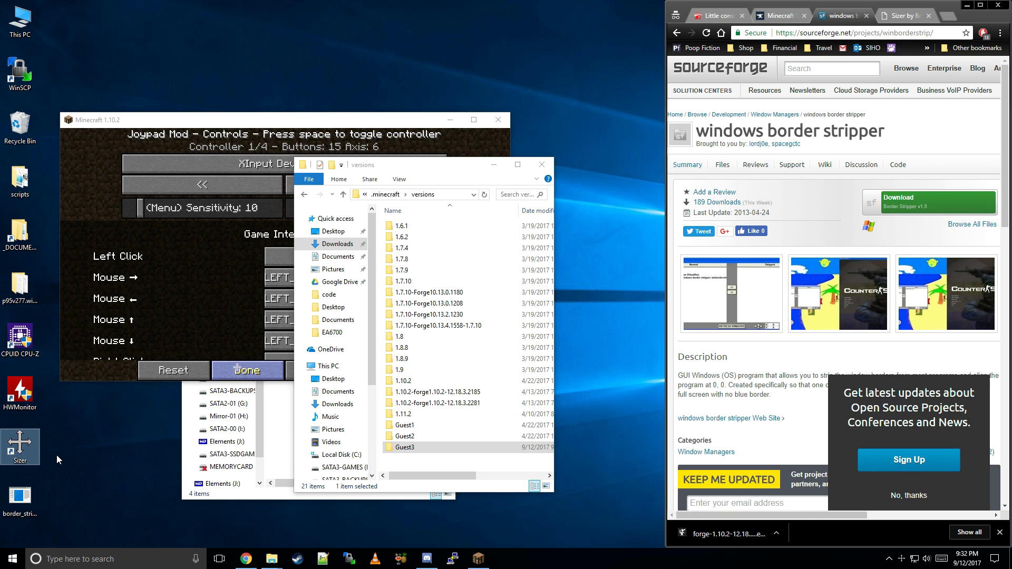
double_click(20, 498)
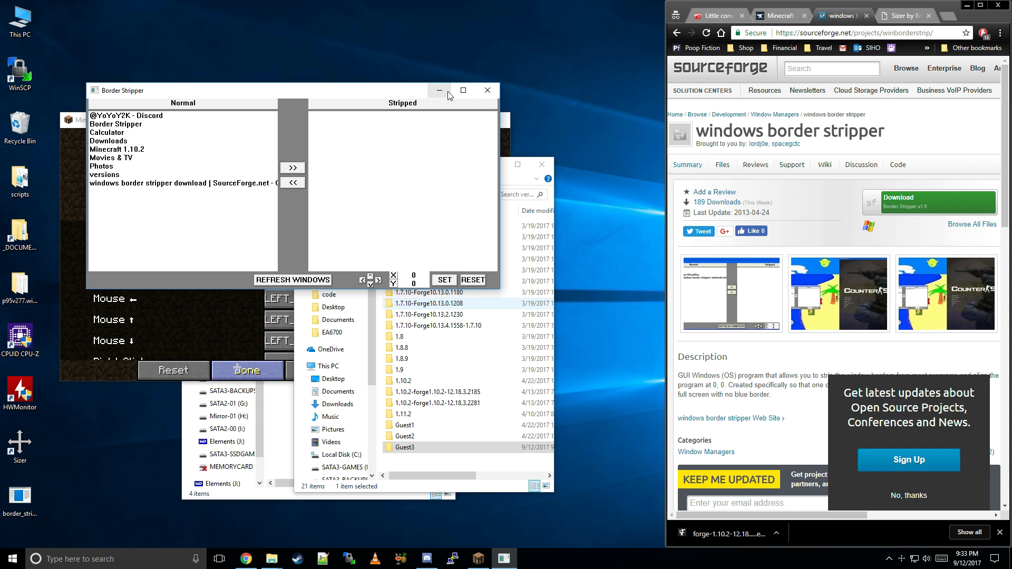
left_click(488, 97)
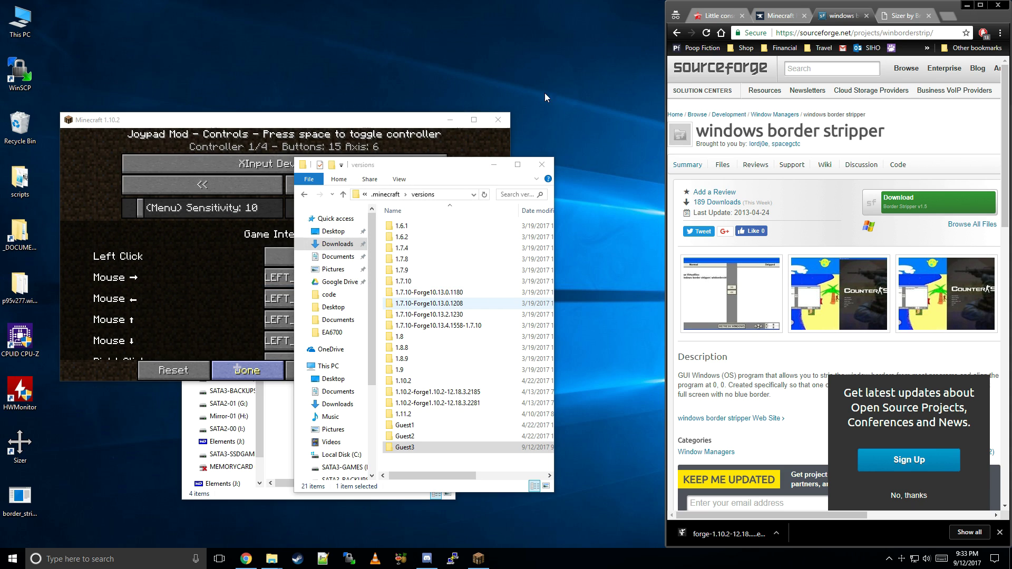
- Switch Chrome to the brianapps.net Sizer 3.34 page offering sizer334.msi and sizer334.zip
left_click(898, 21)
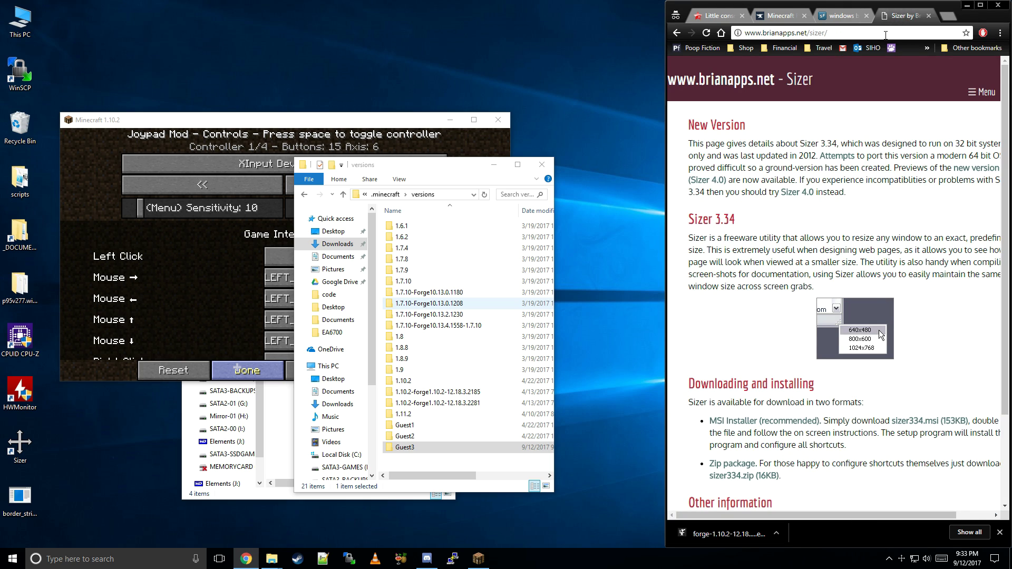
left_click(843, 16)
left_click(898, 18)
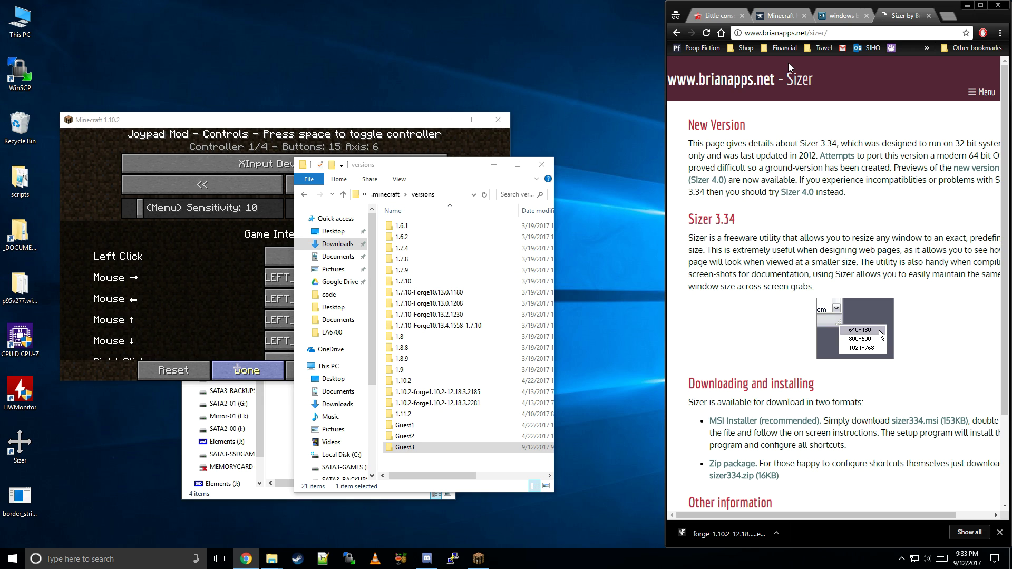
- Go back to the Joypad Mod page in Chrome and scroll through it
key("alt+Left")
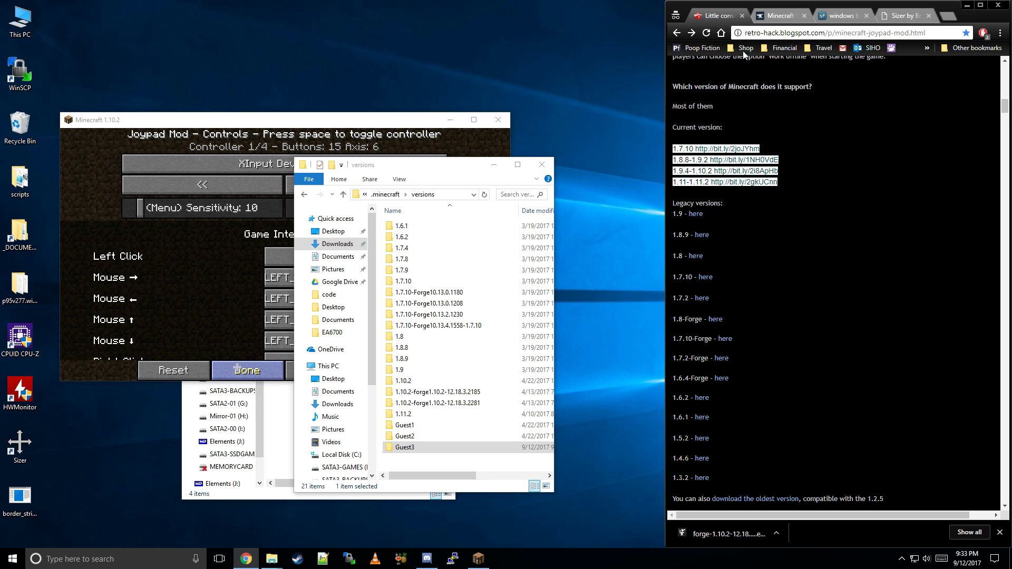
scroll(781, 174, "up", 15)
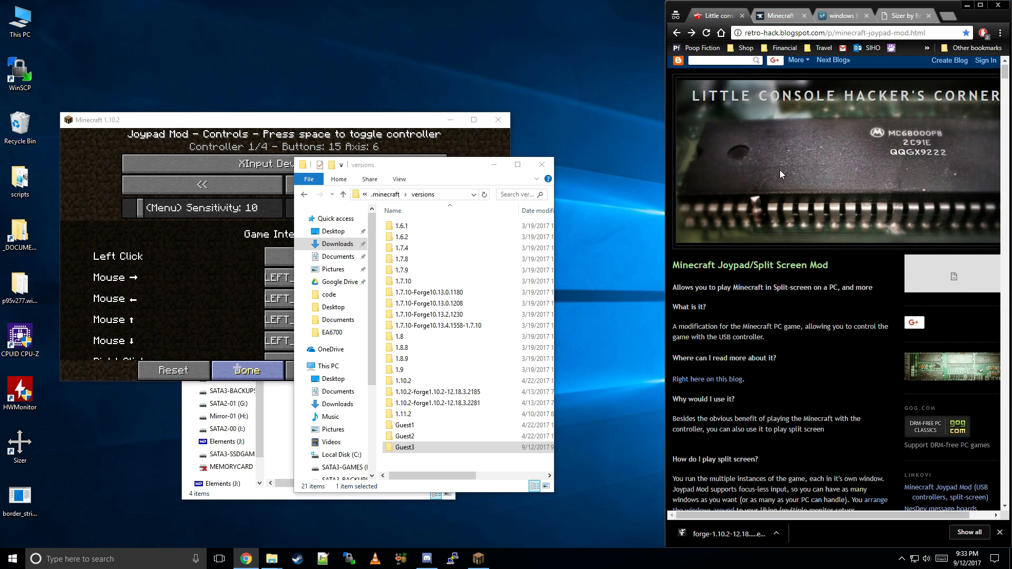
scroll(782, 174, "down", 2)
- Read the perfect split-screen setup article, then return to the windows border stripper page
key("alt+Left")
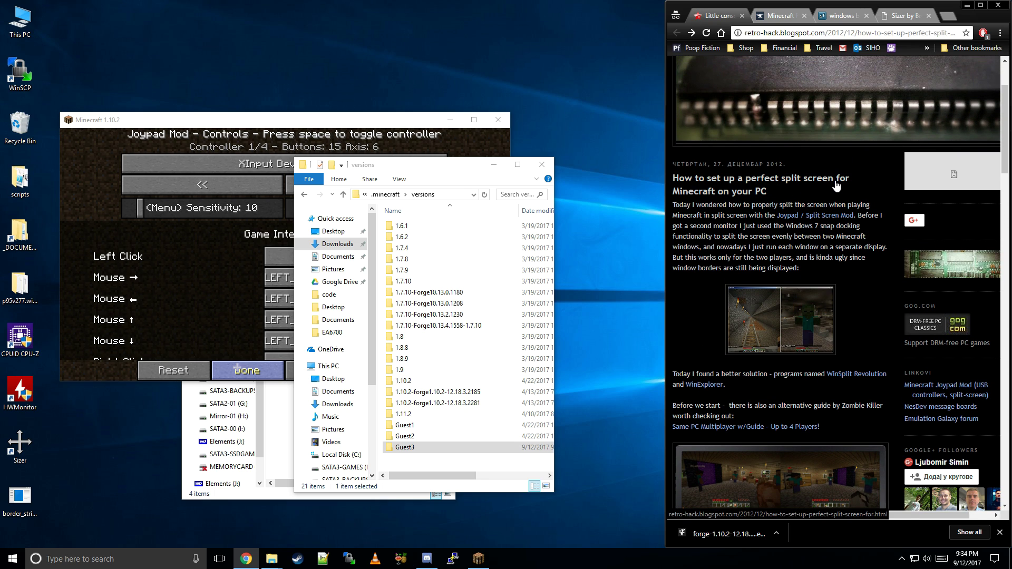
scroll(704, 165, "down", 3)
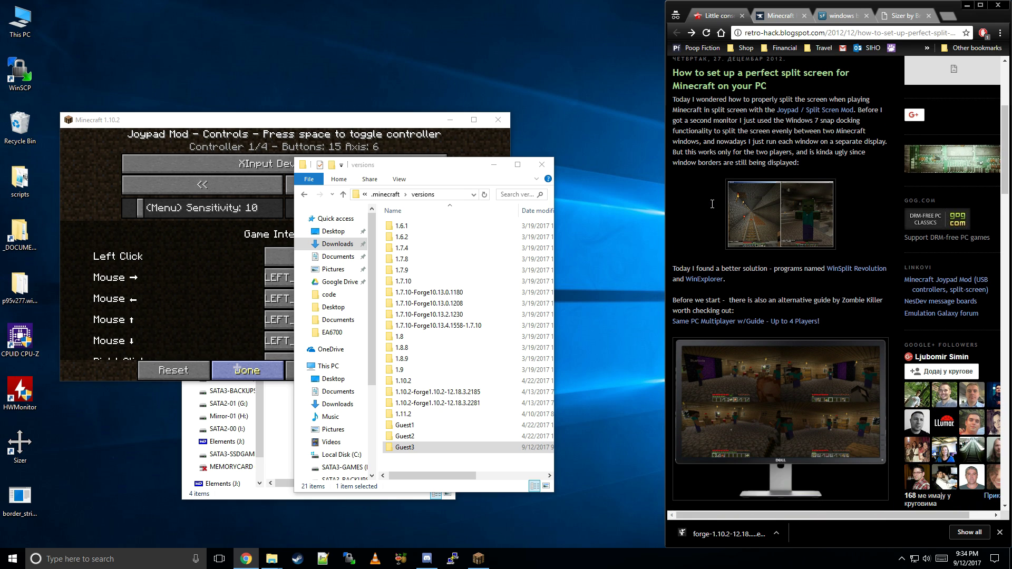
scroll(705, 166, "down", 2)
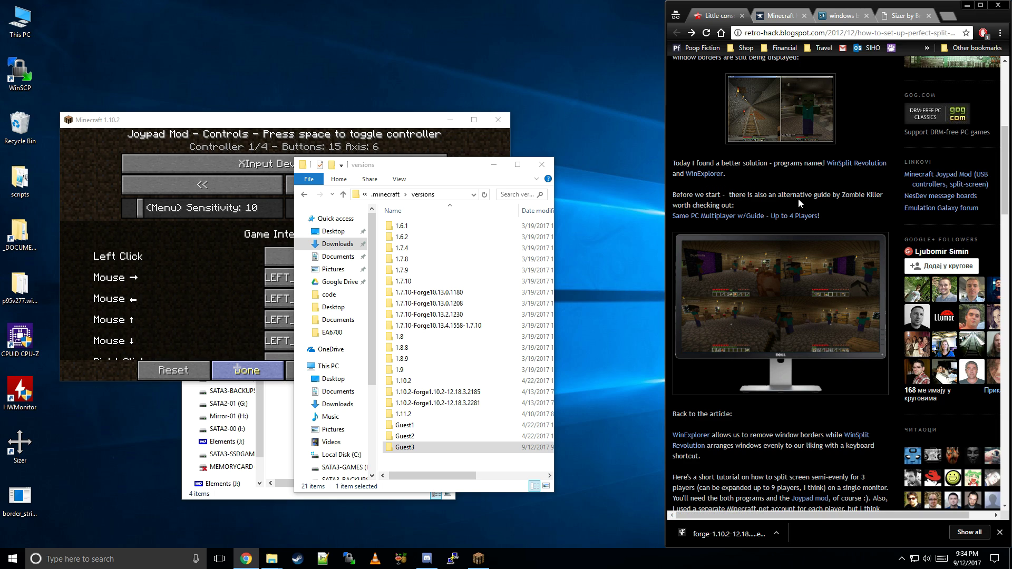
scroll(764, 269, "down", 1)
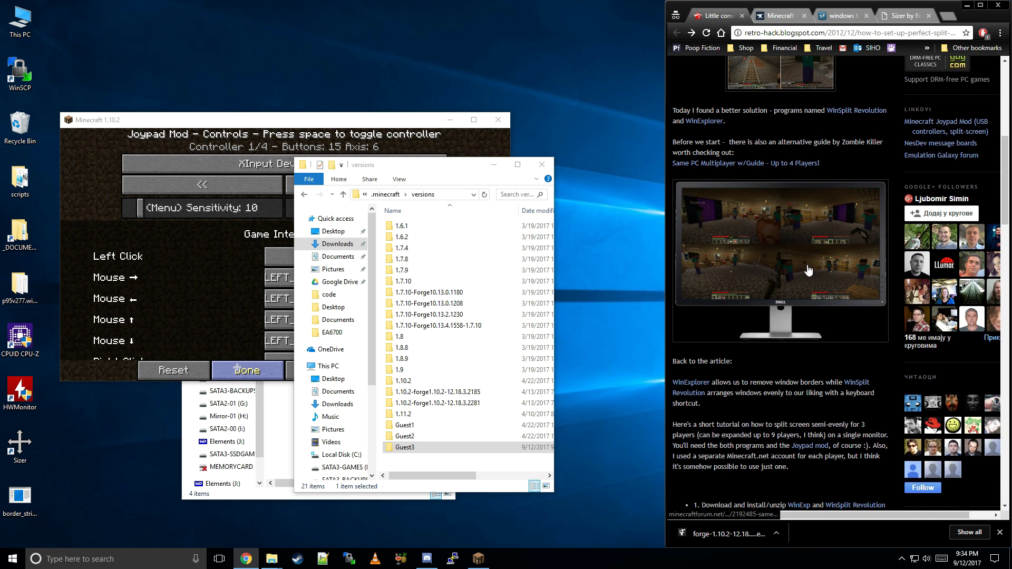
scroll(775, 158, "up", 3)
left_click(842, 16)
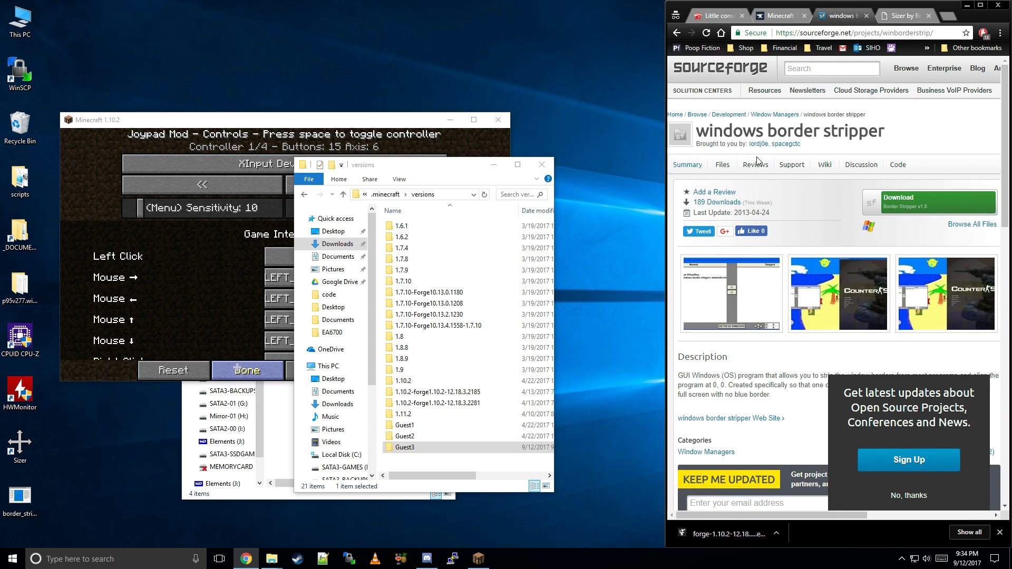